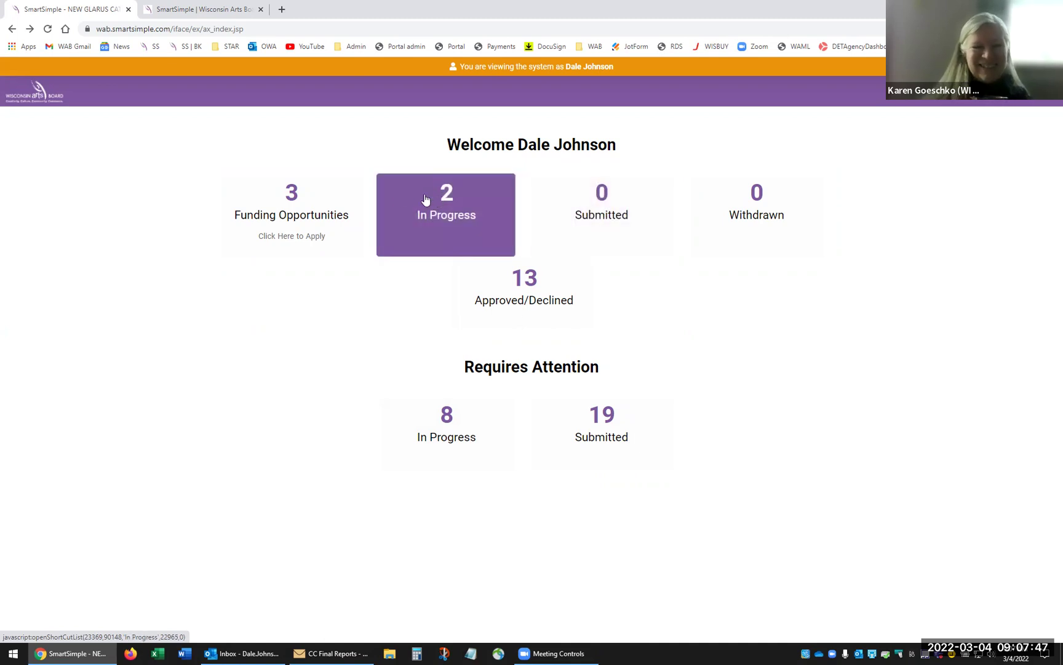
- Check the 3 funding opportunities, then list the 2 in-progress applications from the dashboard
left_click(291, 197)
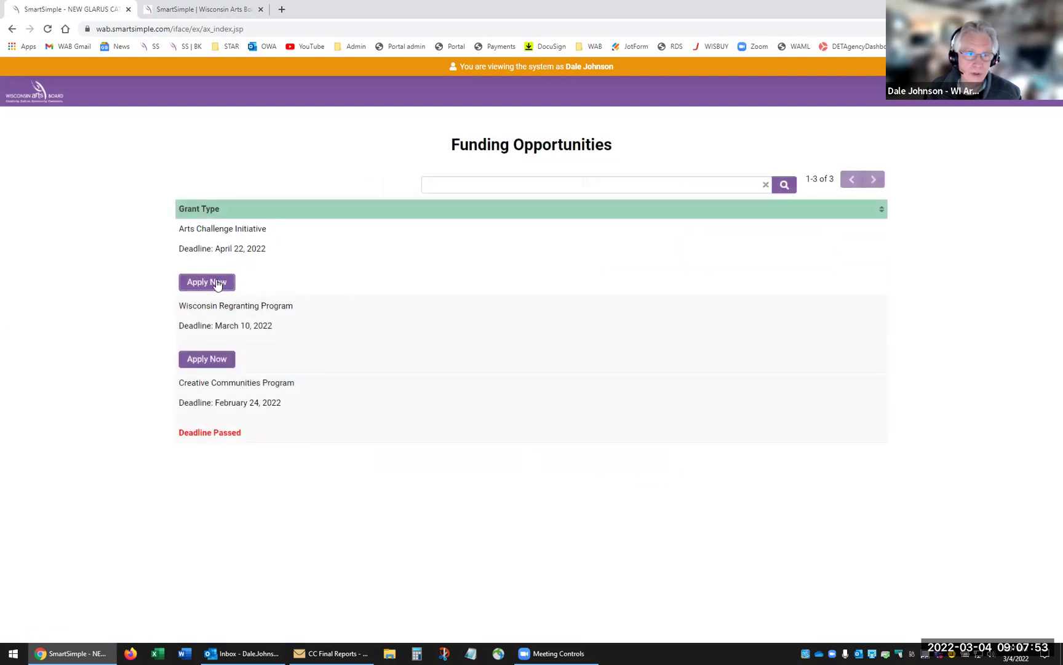
left_click(966, 104)
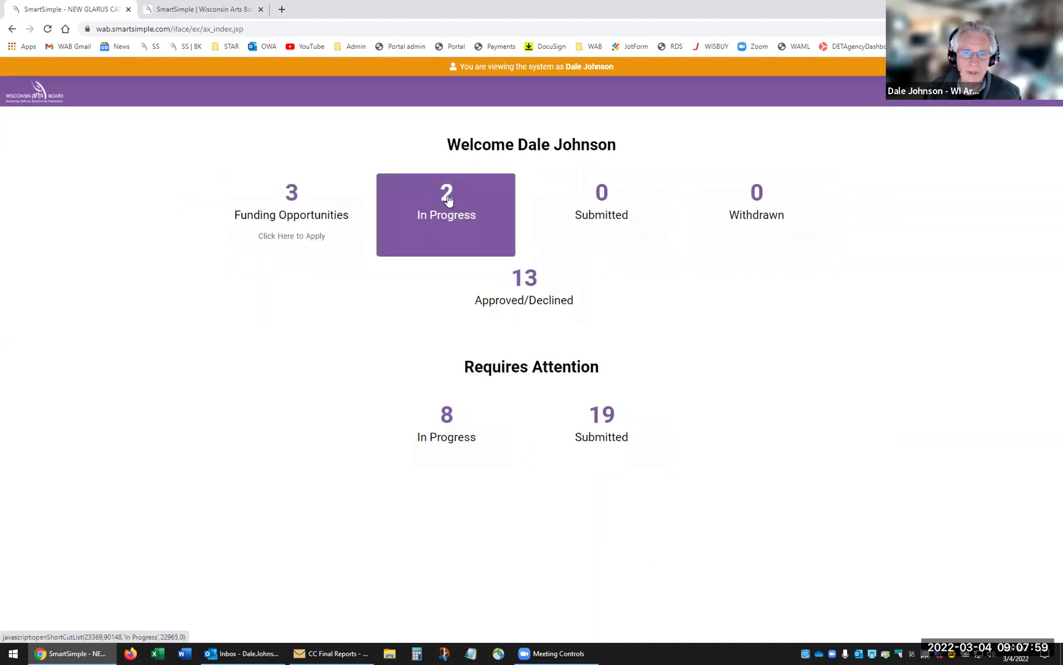
left_click(448, 200)
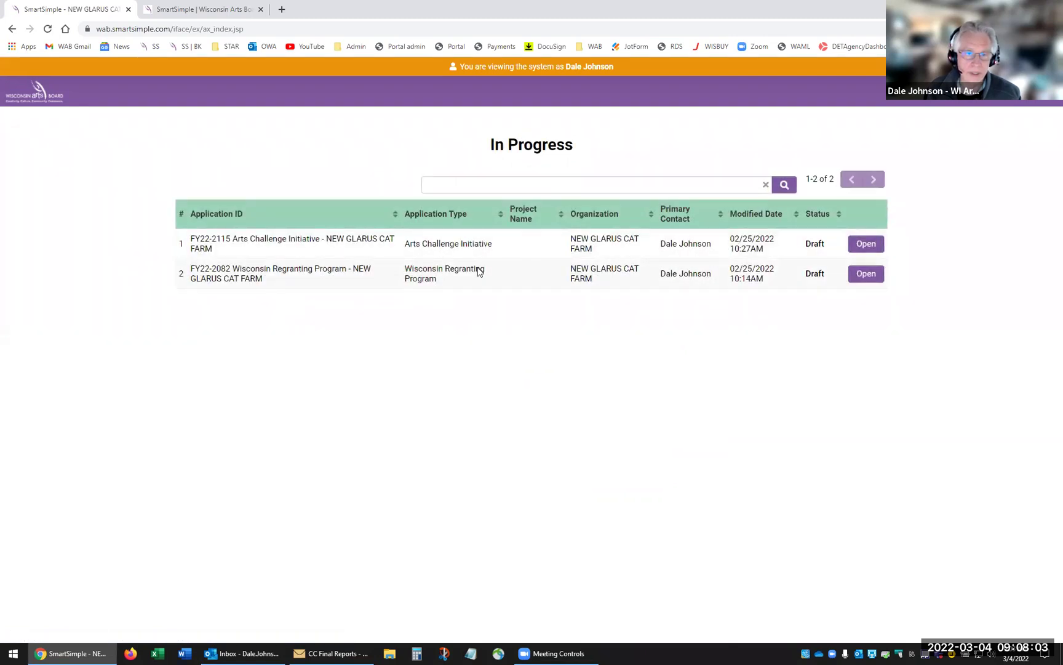
left_click(870, 245)
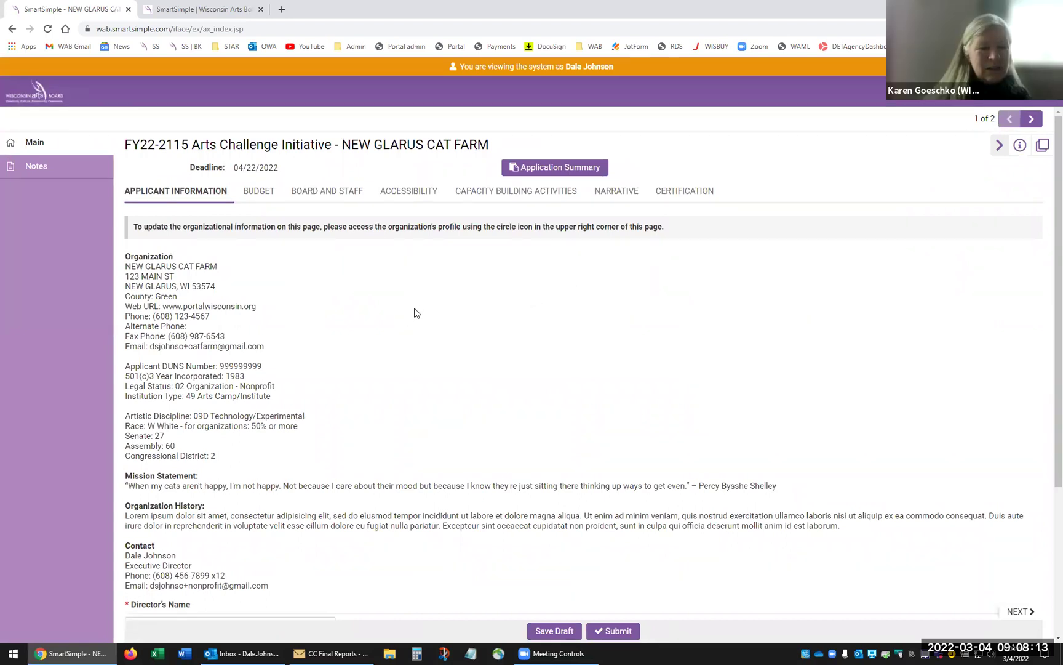
scroll(414, 310, "down", 4)
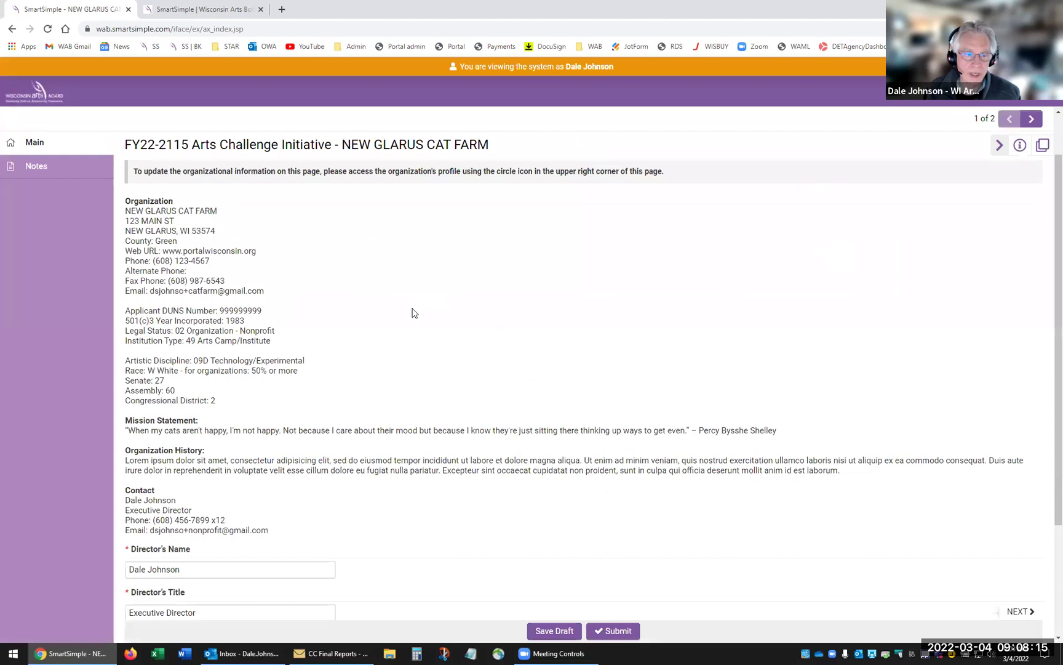
scroll(396, 298, "up", 4)
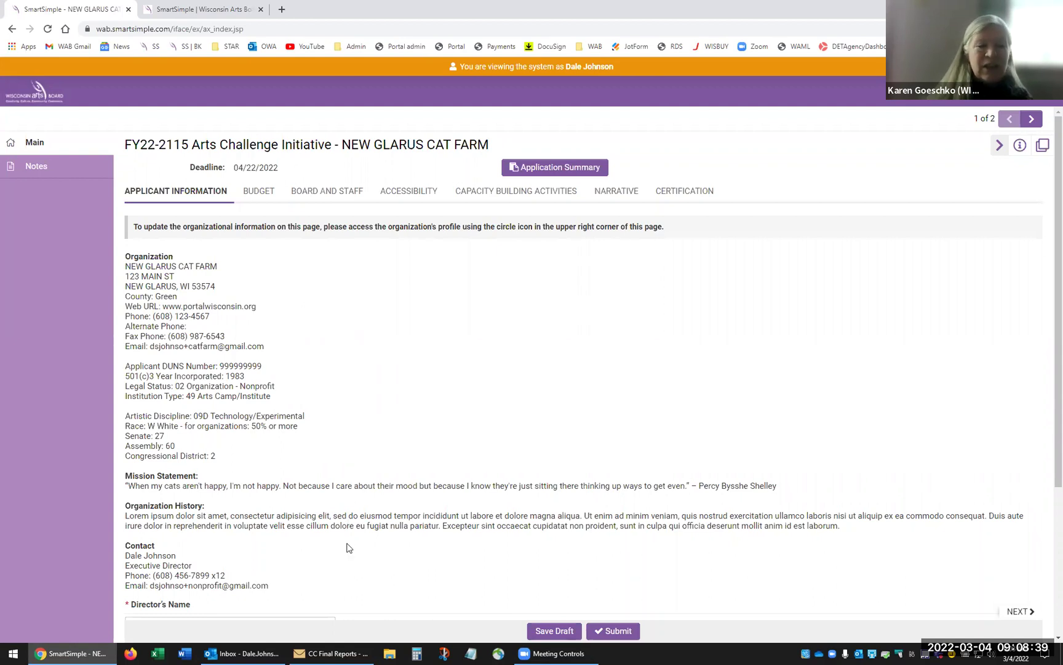
scroll(346, 548, "down", 3)
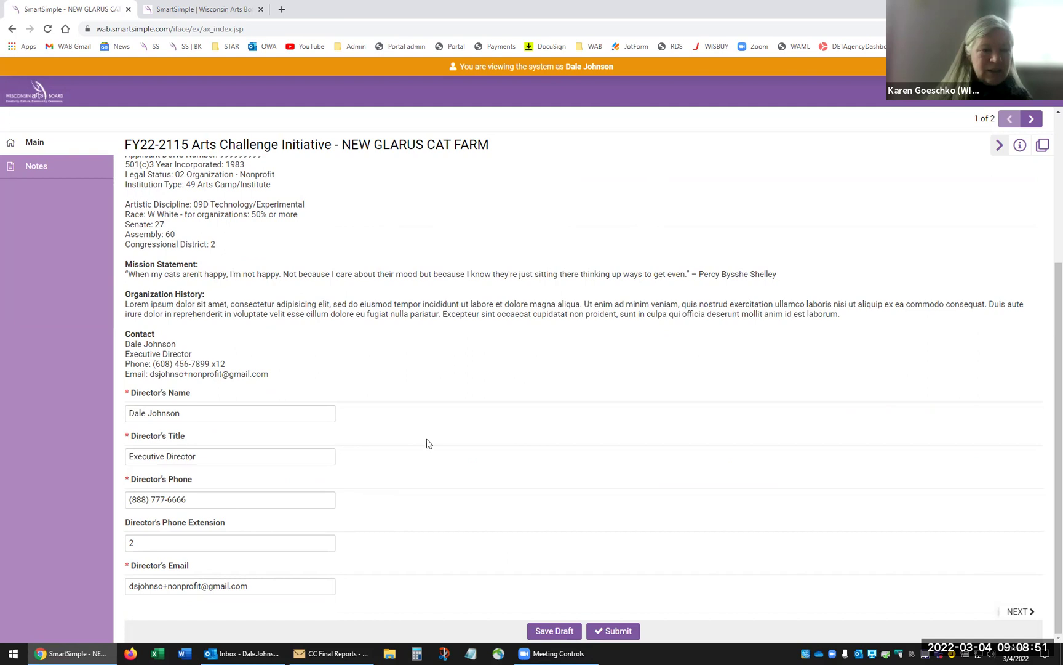
left_click(548, 631)
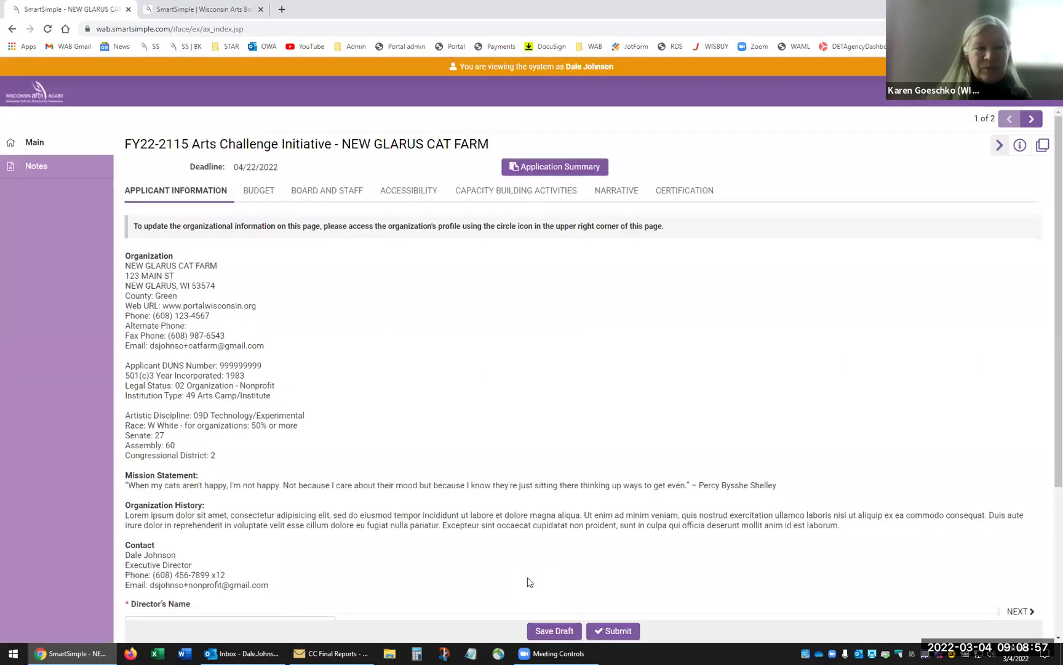
- On the Budget tab, set the fiscal year to 01/01/2021–12/31/2021 and open Edit Operating Budget
left_click(1012, 611)
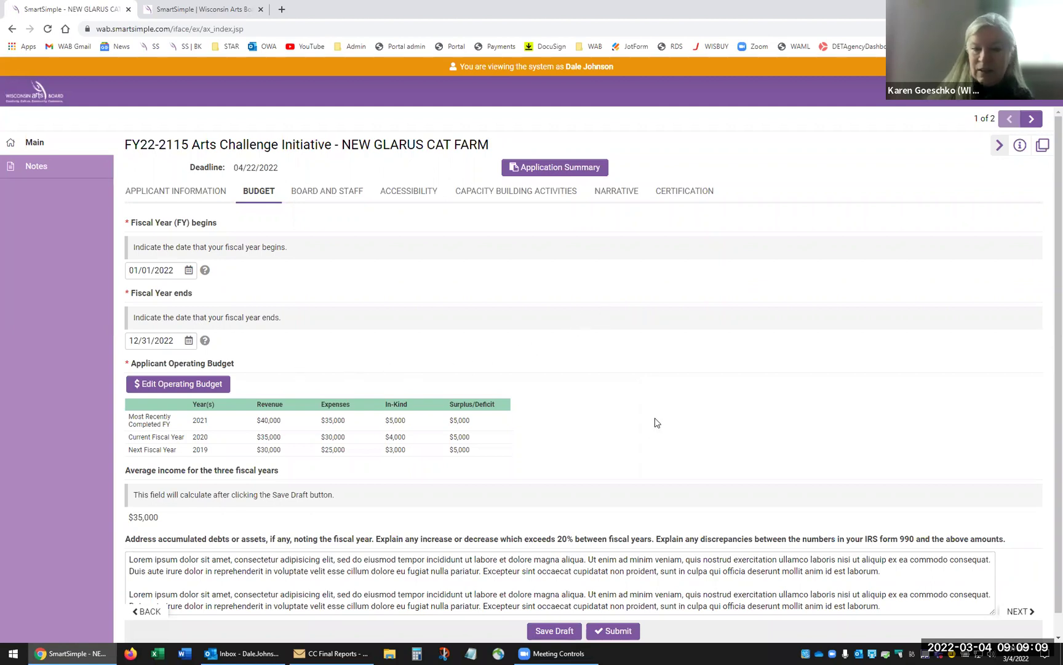
left_click(177, 269)
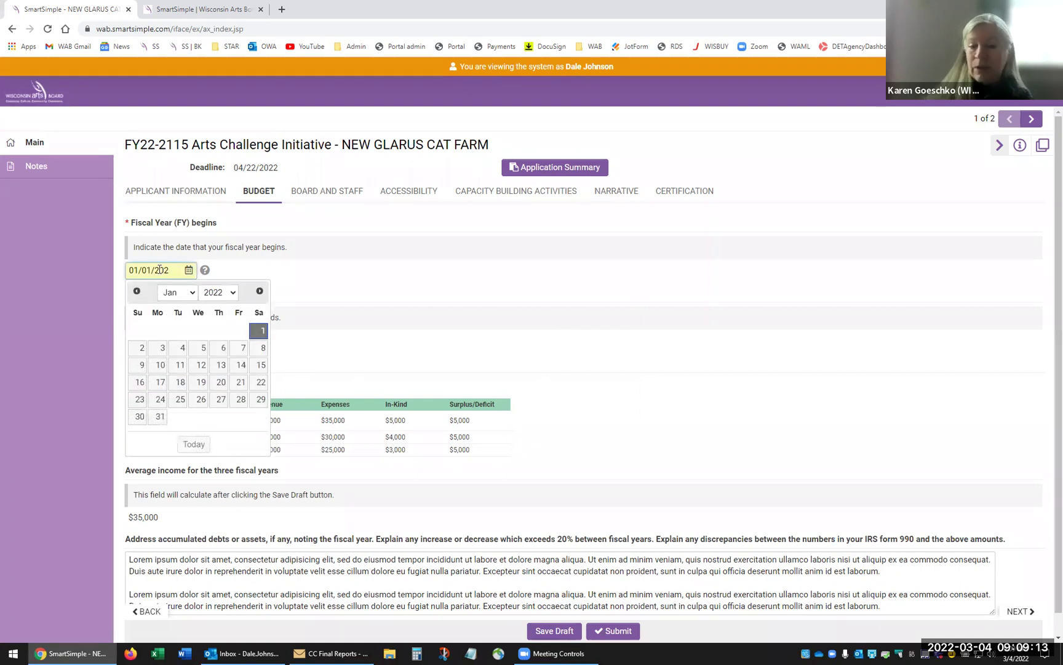
type("1")
left_click(423, 343)
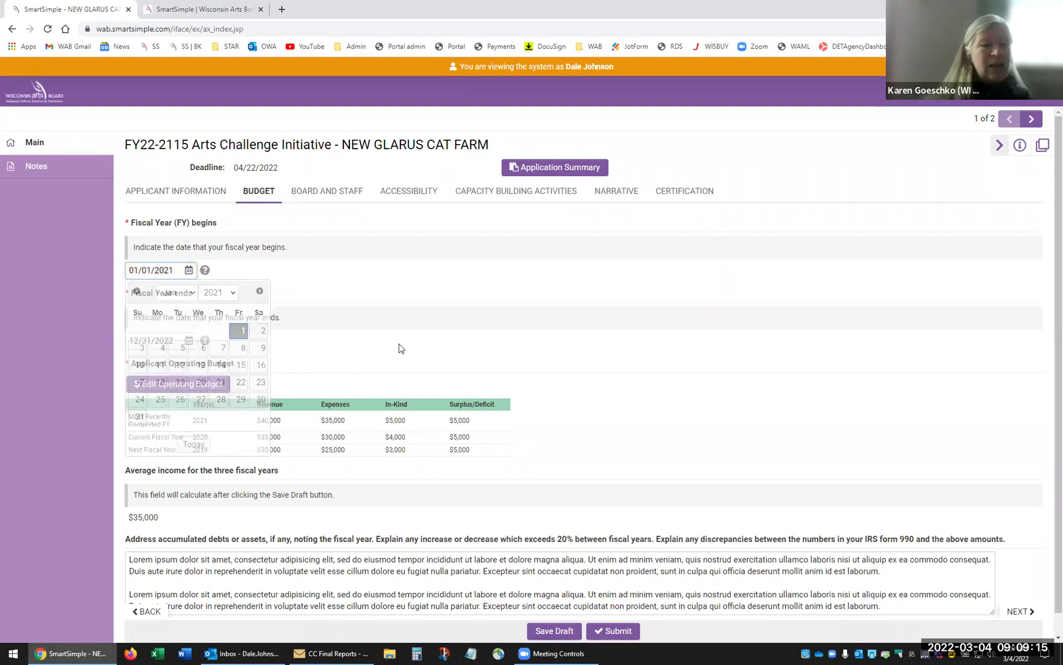
left_click(167, 342)
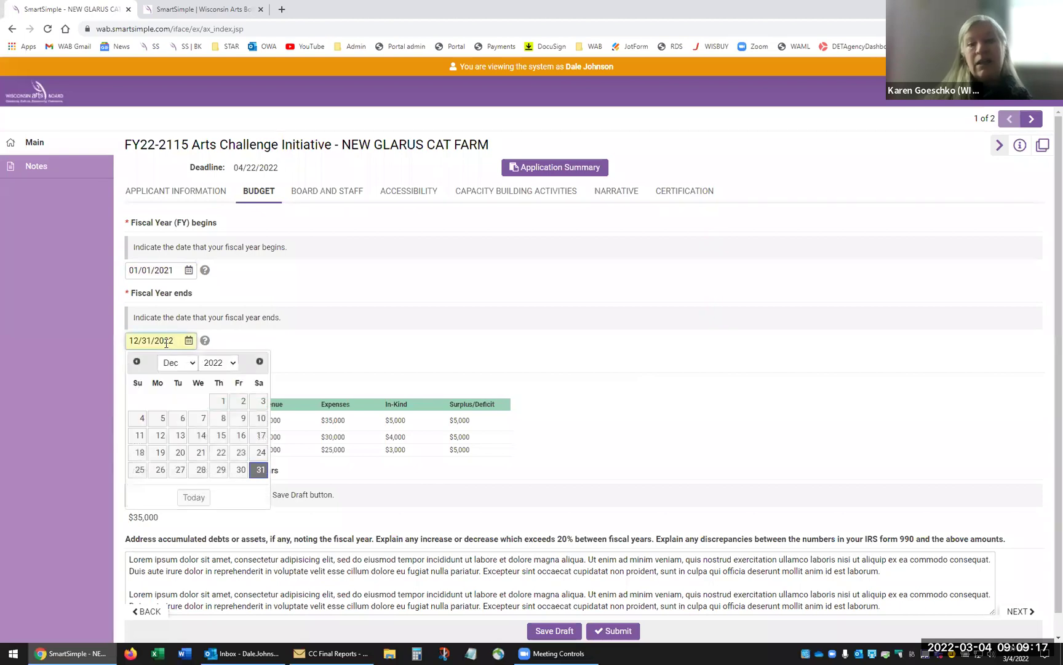
key("BackSpace")
type("1")
left_click(577, 349)
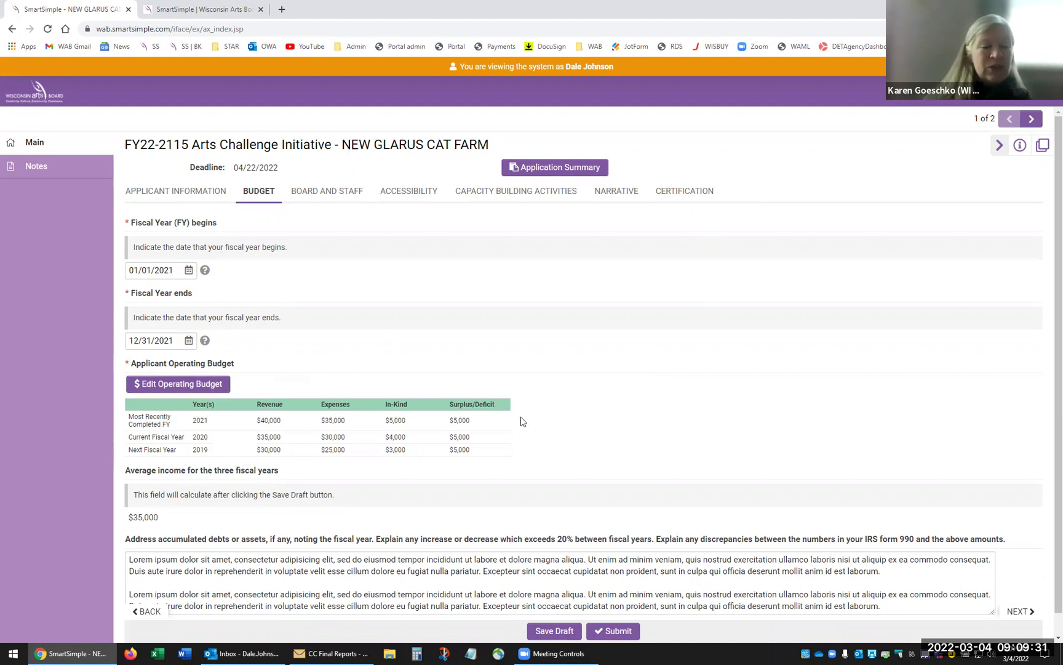
left_click(179, 386)
- Replace the old operating budget years with 2022 and 2023
left_click_drag(314, 371, 374, 352)
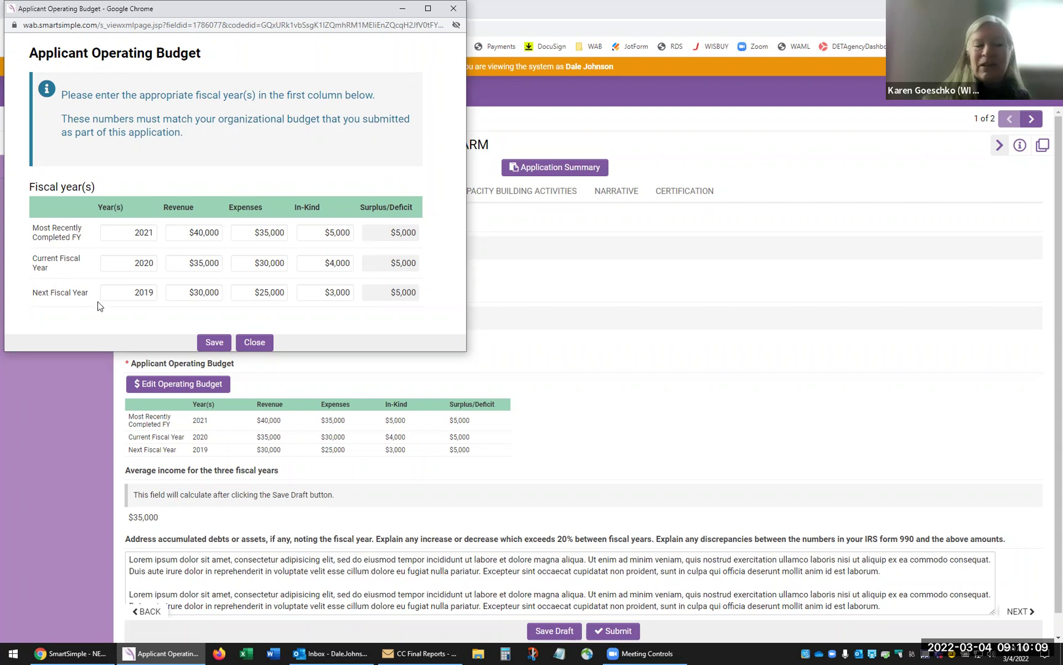
double_click(128, 266)
left_click_drag(141, 265, 203, 263)
left_click(147, 263)
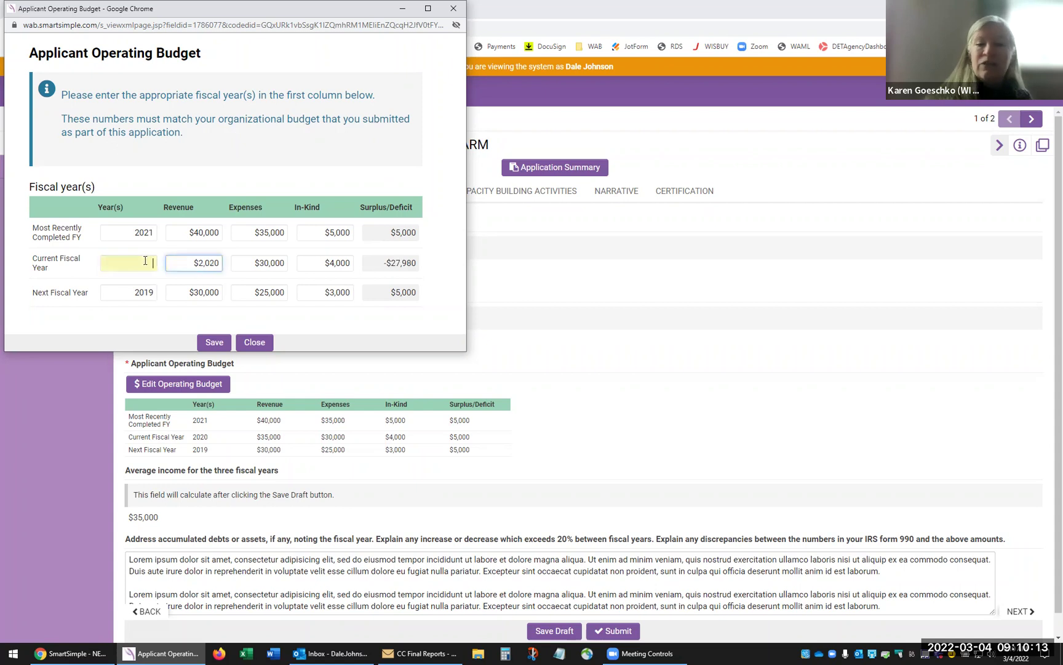
type("2022")
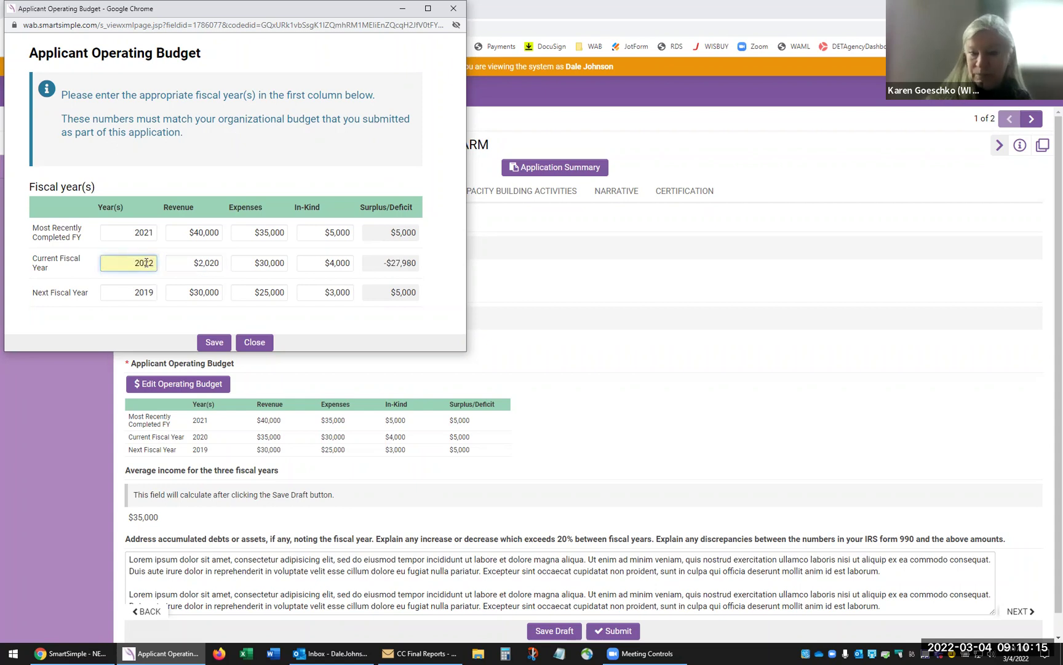
key("Tab")
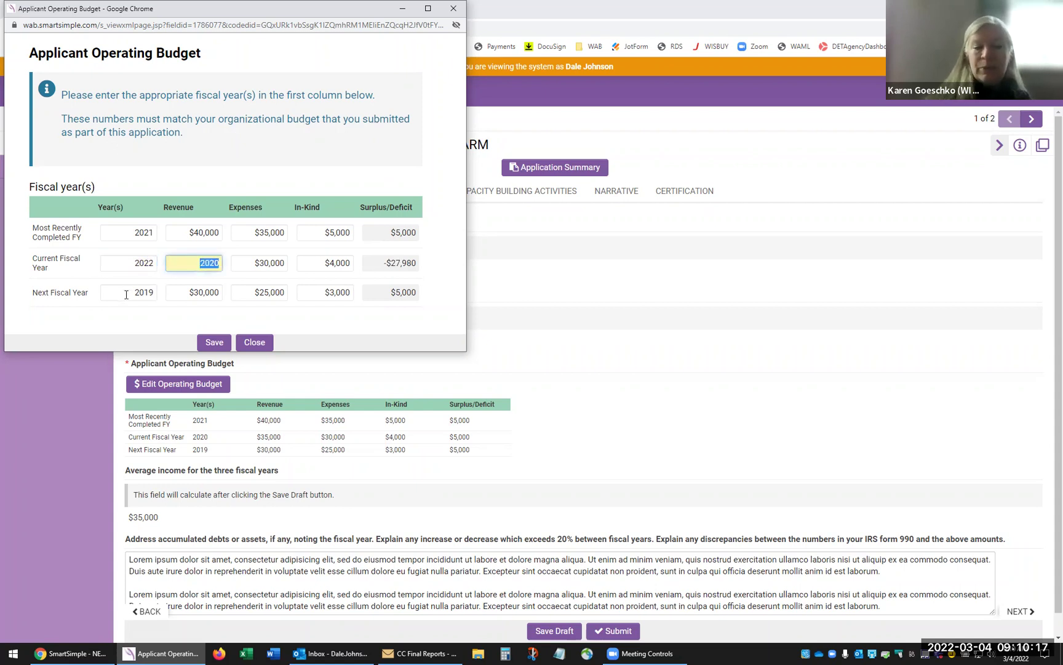
double_click(131, 291)
type("02")
key("BackSpace")
key("BackSpace")
type("2023")
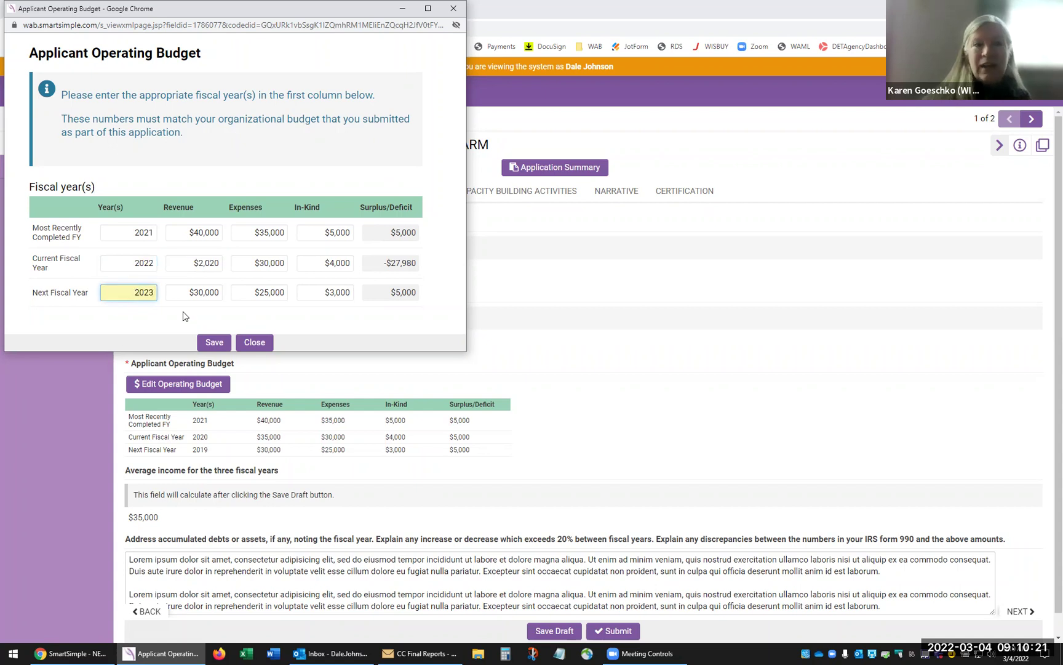
- Set the current-year revenue to $35,000, then save and close the operating budget
left_click(180, 264)
type("35000")
key("Tab")
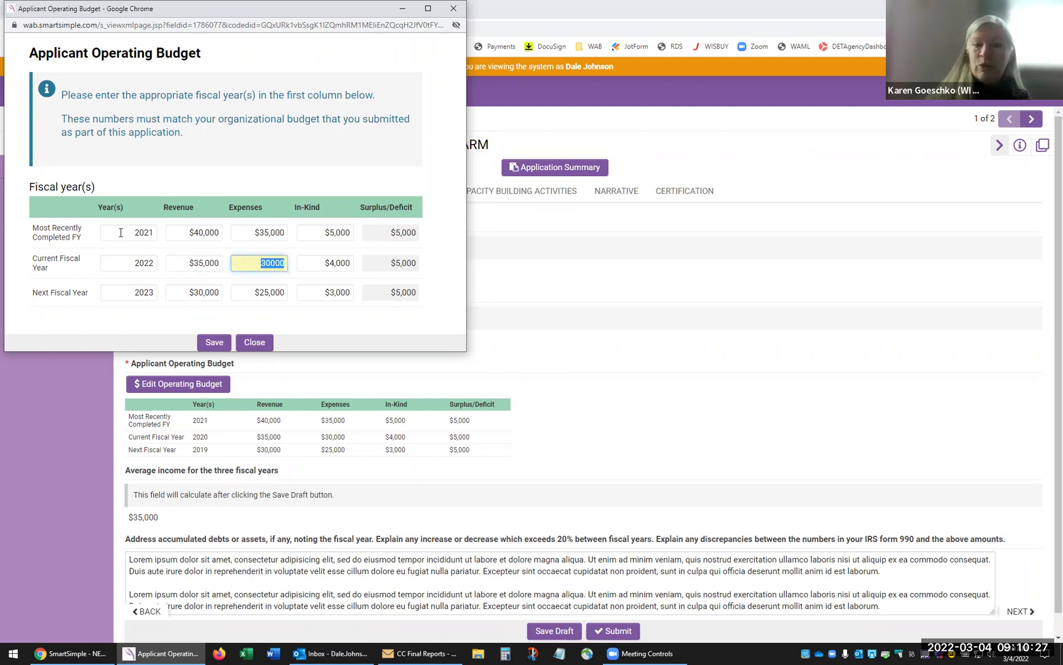
left_click(212, 342)
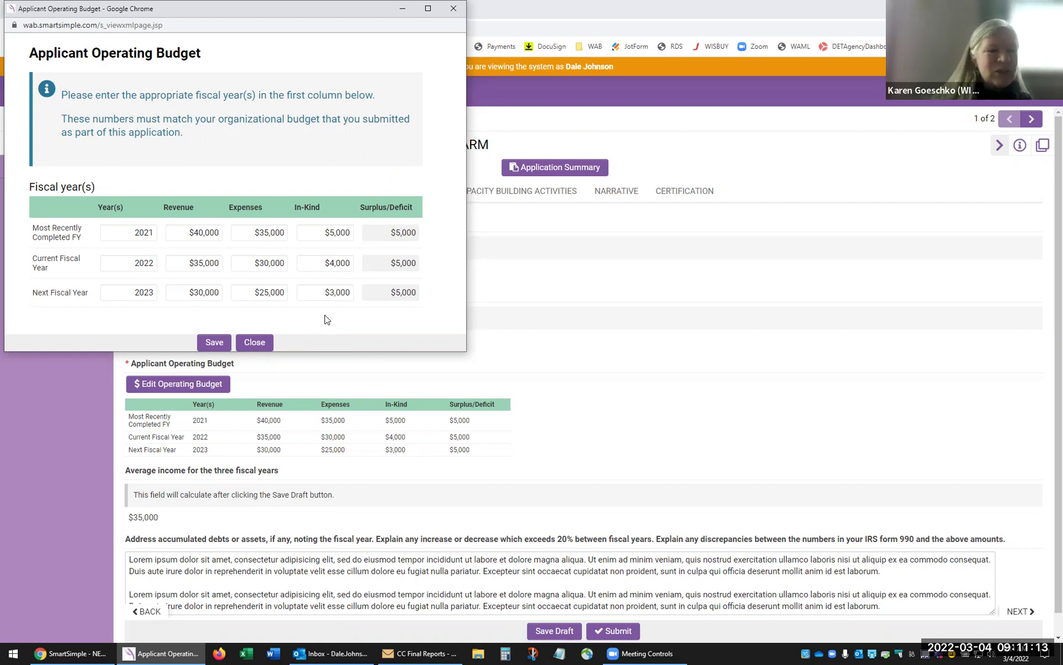
left_click(214, 342)
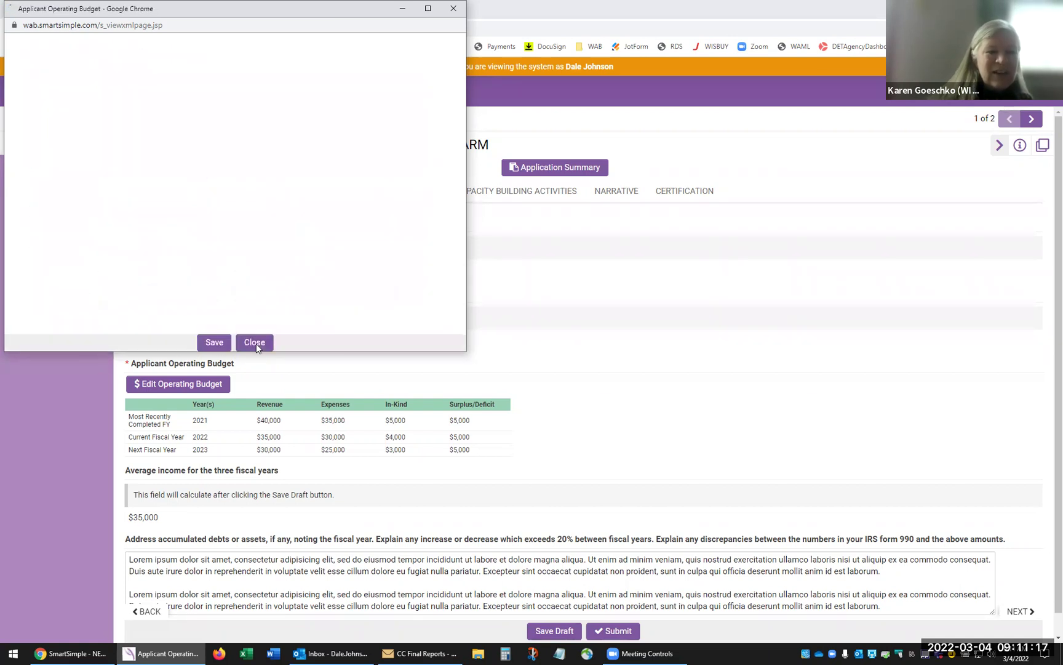
left_click(256, 344)
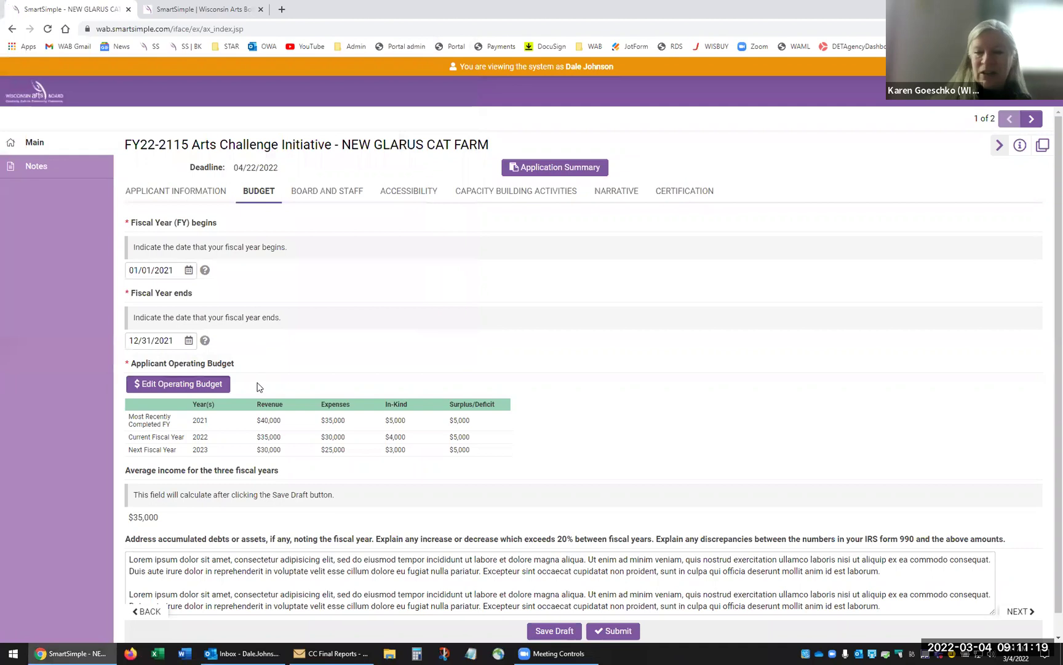
scroll(523, 463, "down", 1)
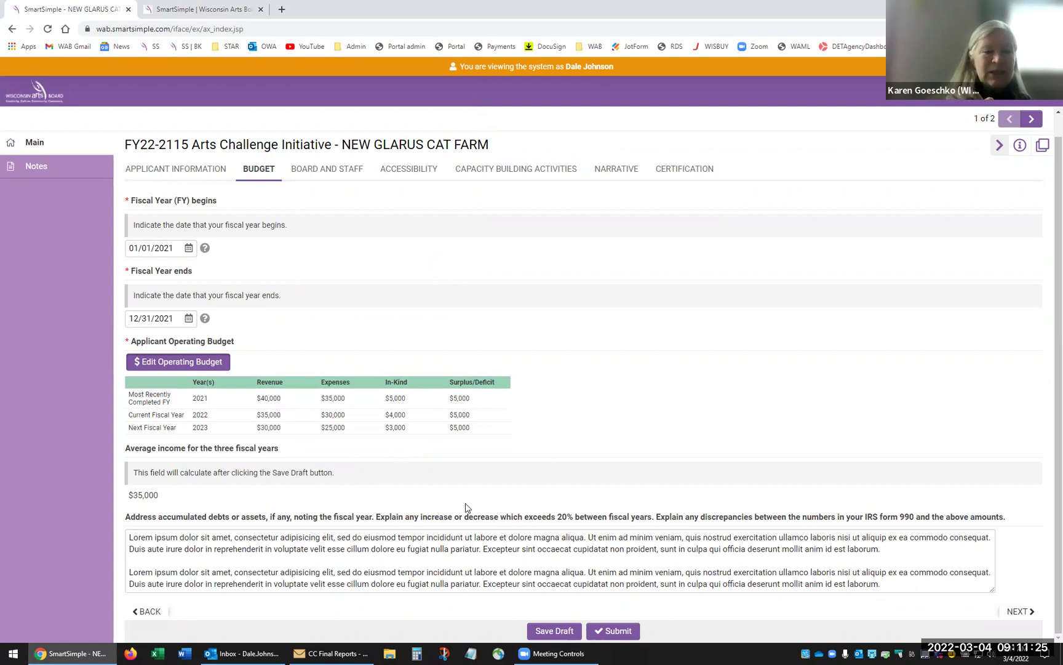
left_click(173, 365)
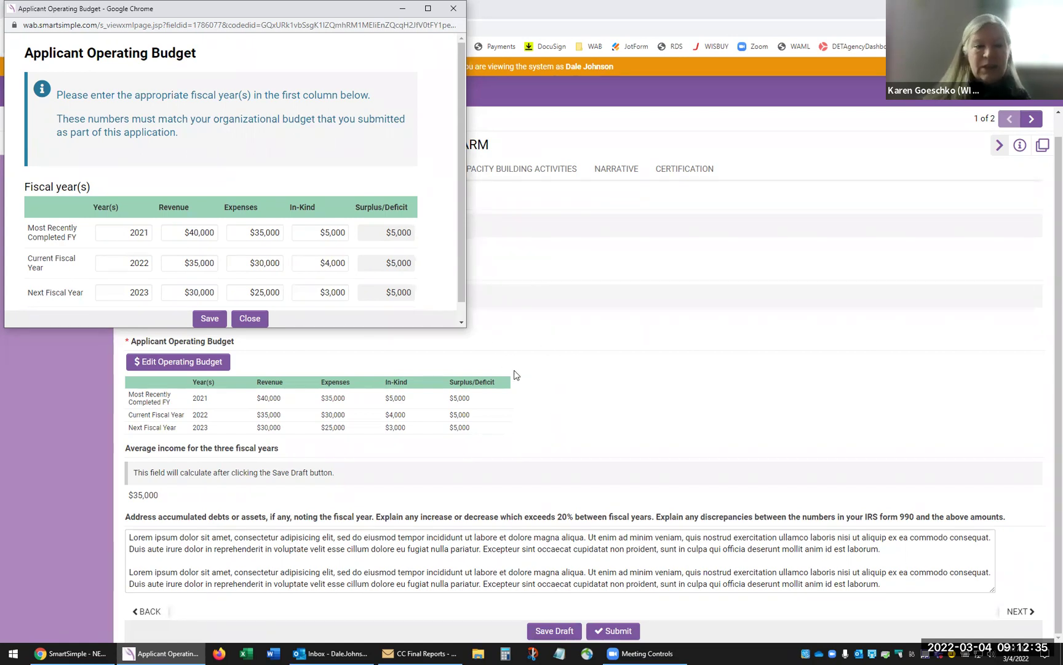
left_click(253, 317)
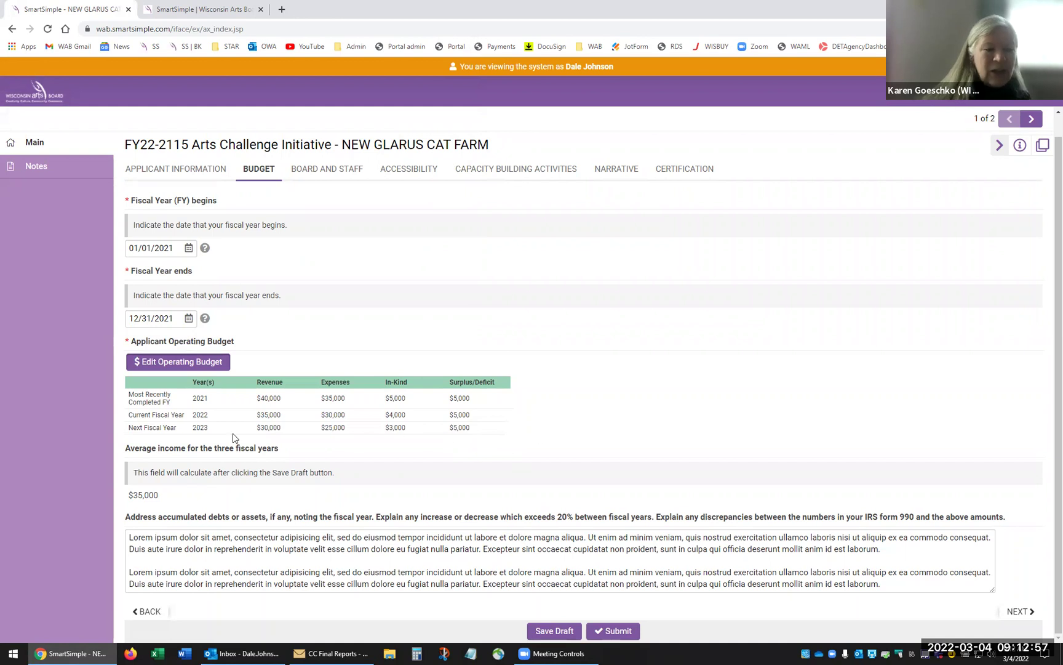
- Check the $35,000 average income figure and save the Budget tab as a draft
triple_click(103, 496)
left_click_drag(103, 496, 160, 496)
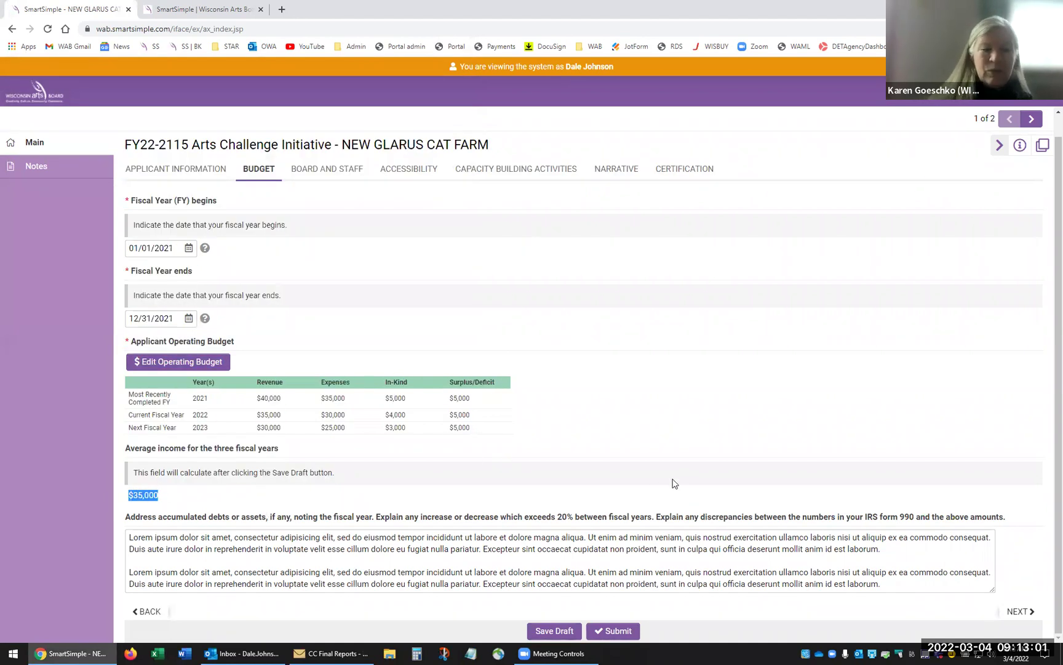
left_click(607, 499)
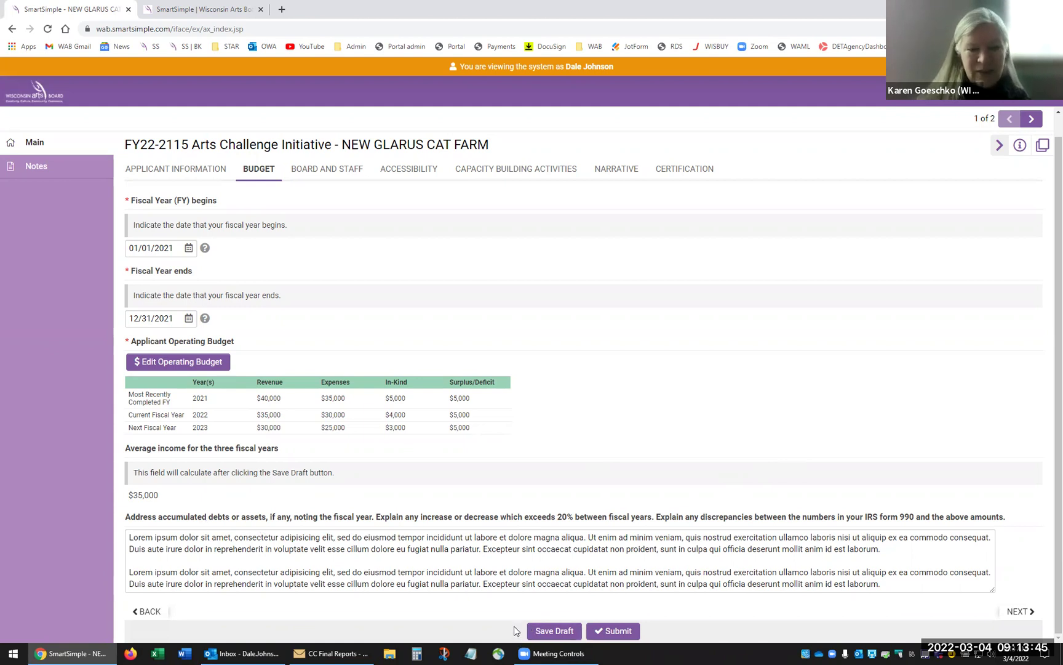
left_click(529, 632)
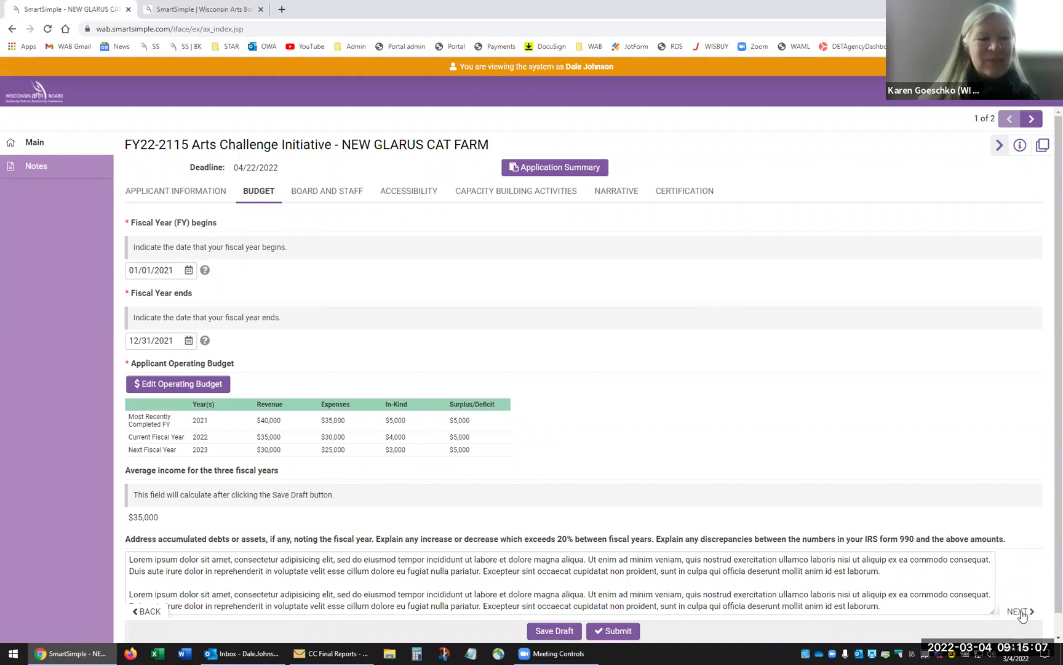
- Go to the Board and Staff tab and open the board members list editor
left_click(1021, 613)
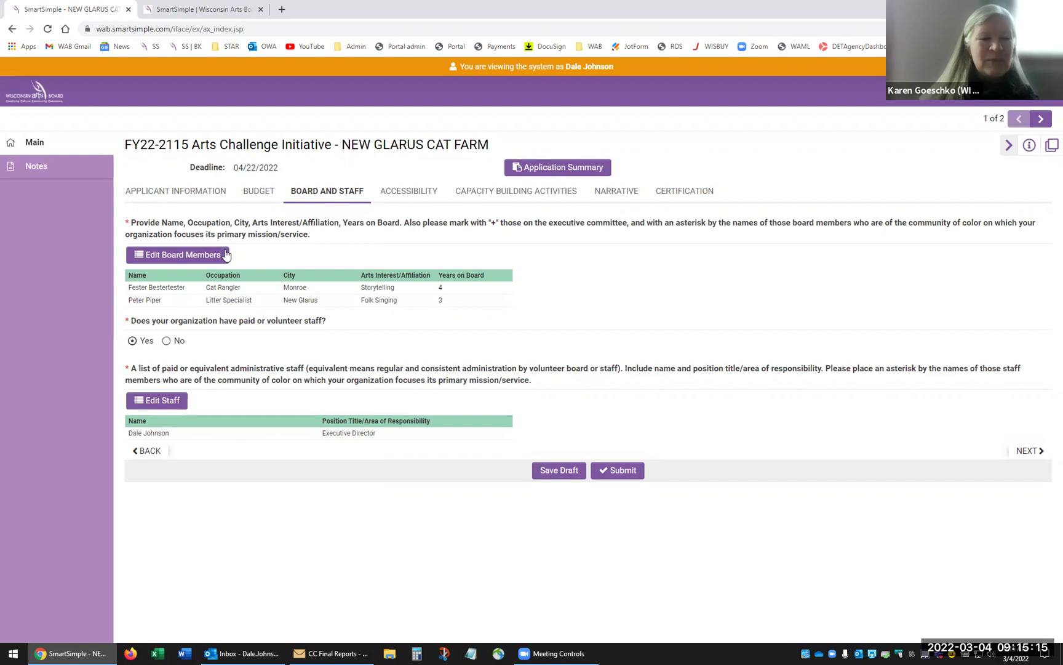
left_click(205, 258)
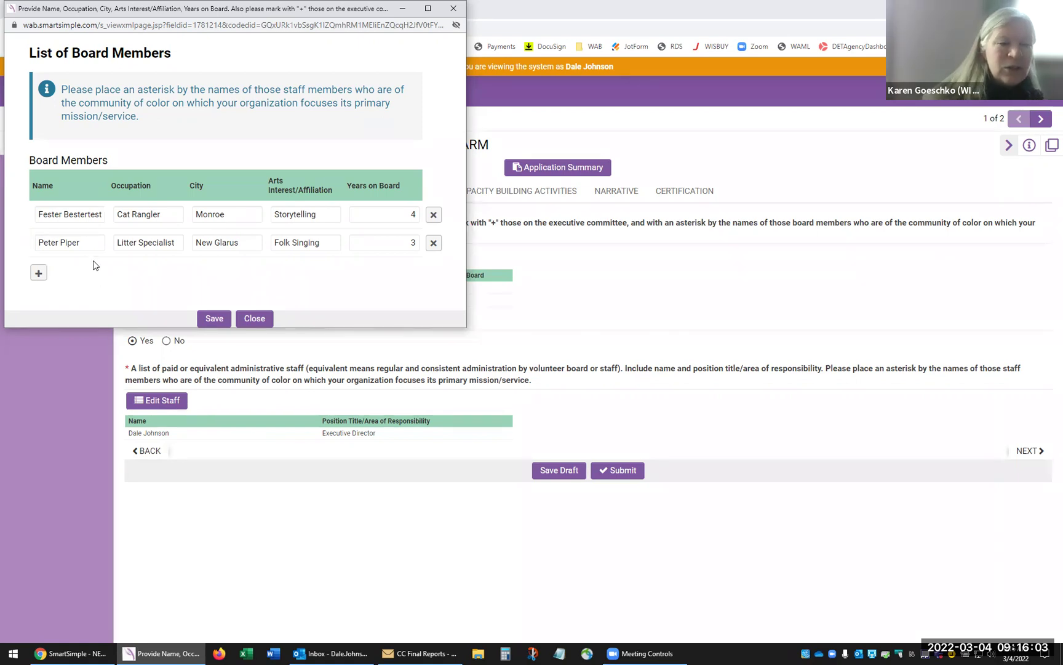
- Add an asterisk to the second board member's name, then save and close the board list
triple_click(94, 242)
left_click(94, 243)
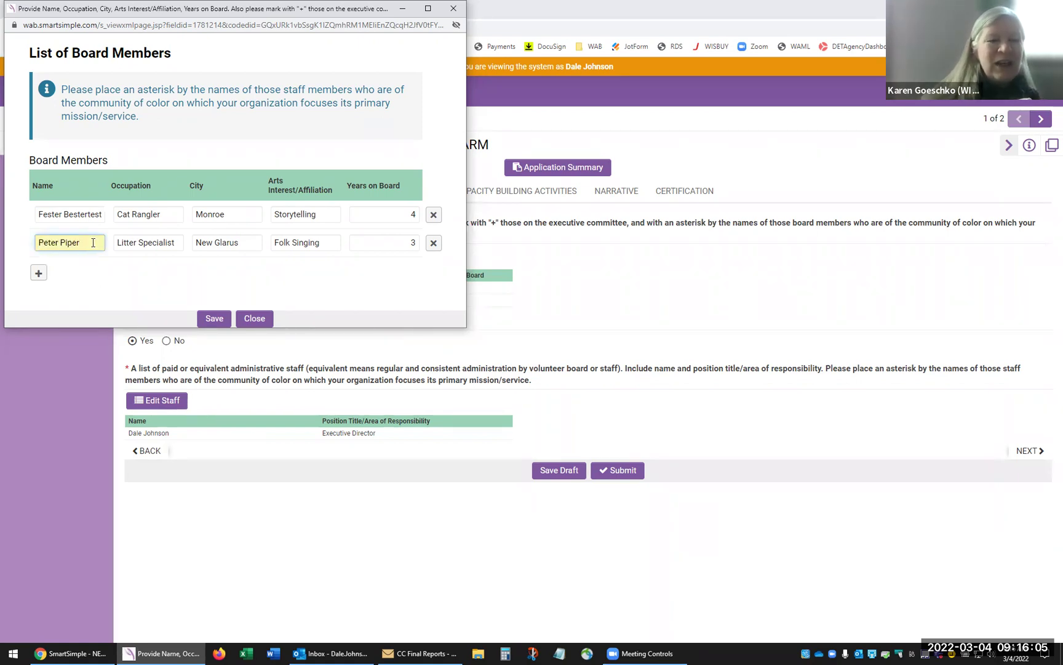
type("*")
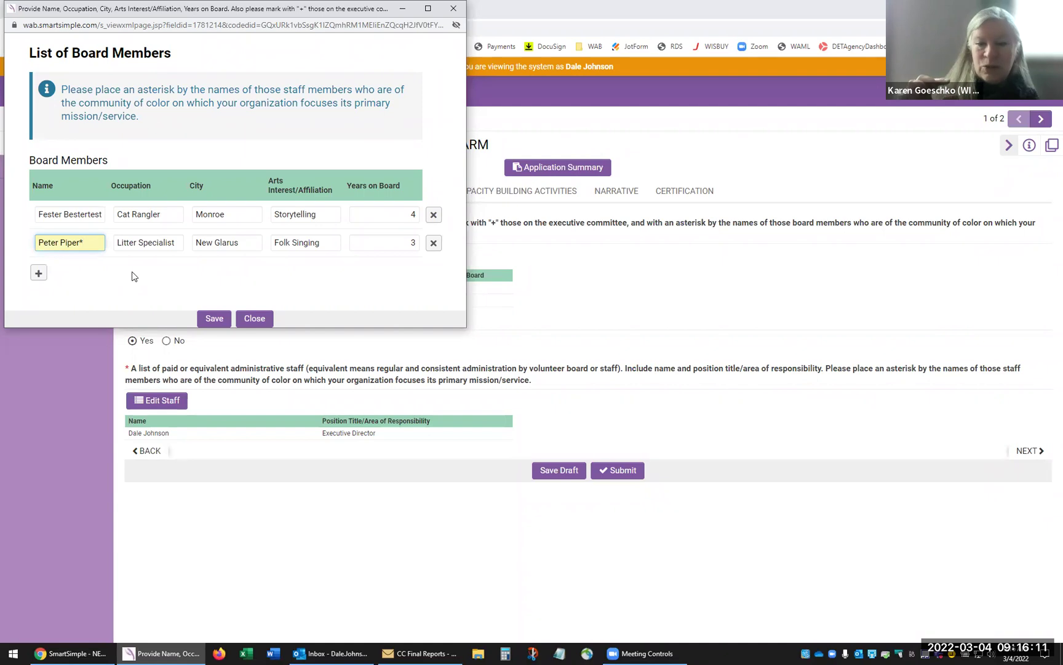
key("Tab")
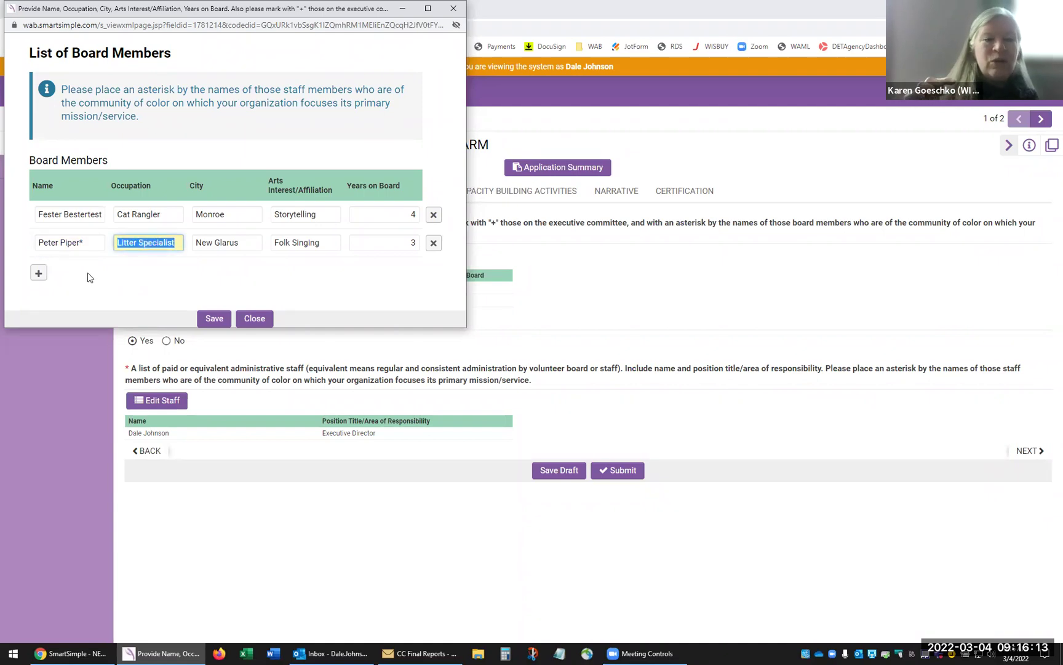
triple_click(94, 246)
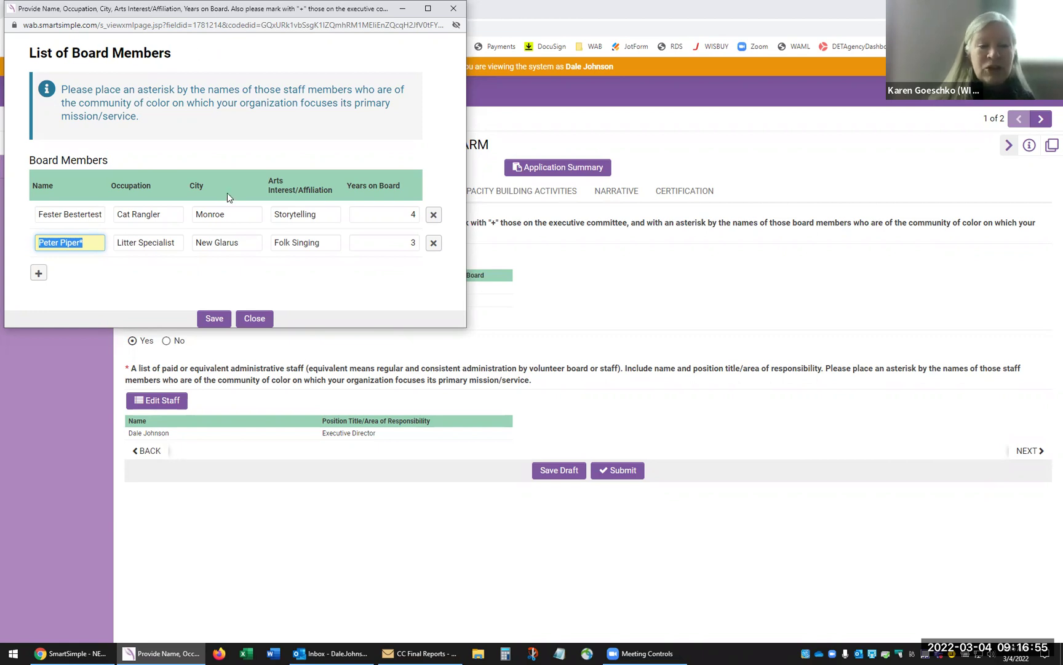
left_click(211, 318)
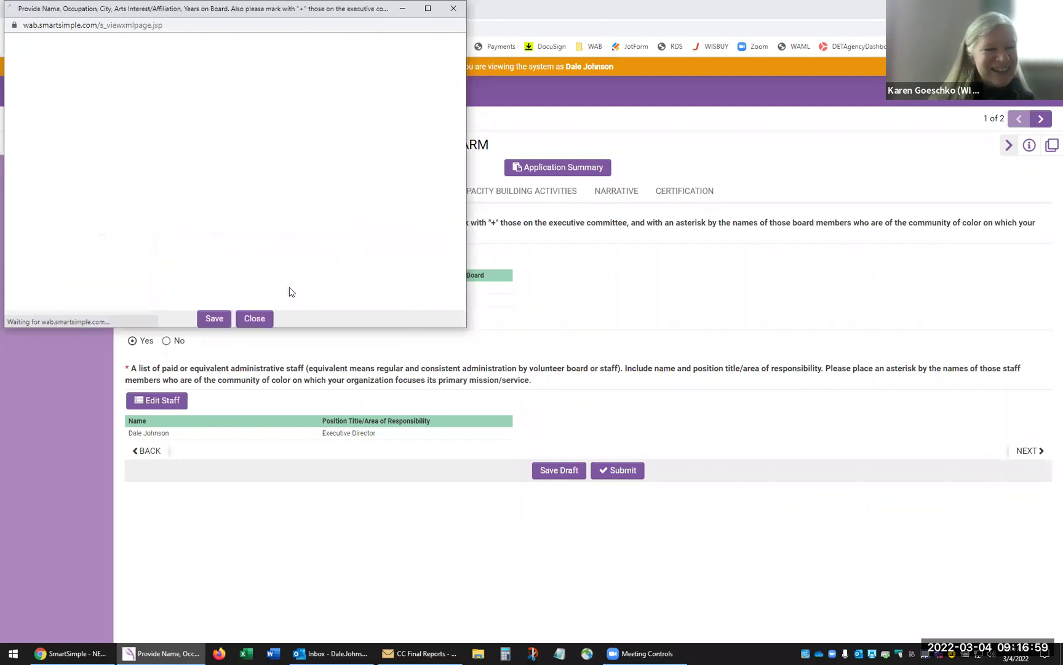
left_click(255, 319)
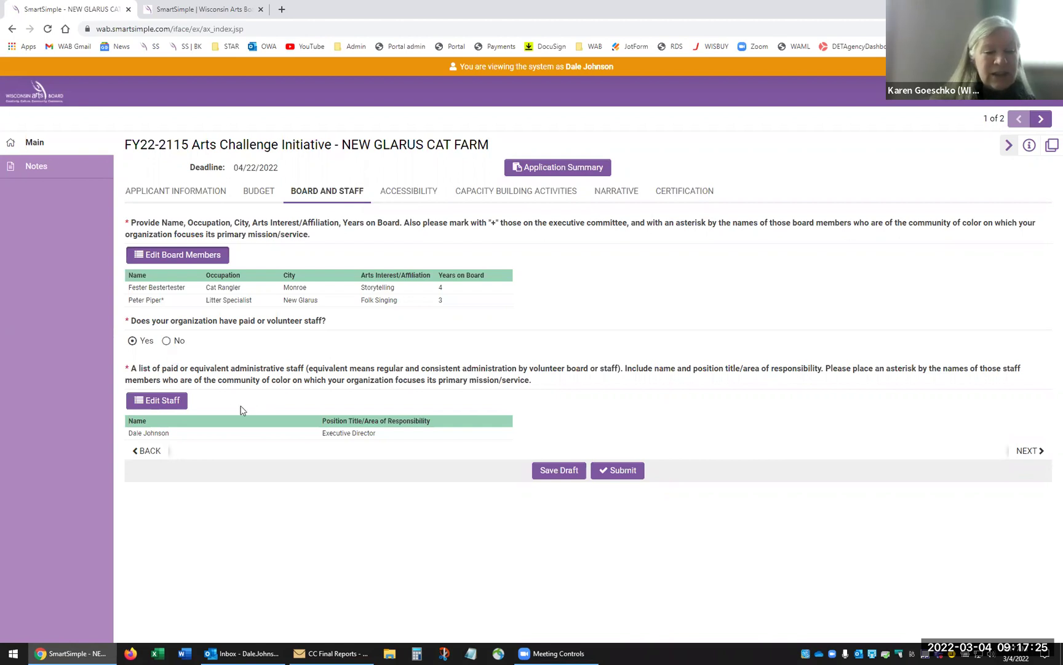
- Save the executive director staff list and the application draft, then go to Accessibility
left_click(180, 402)
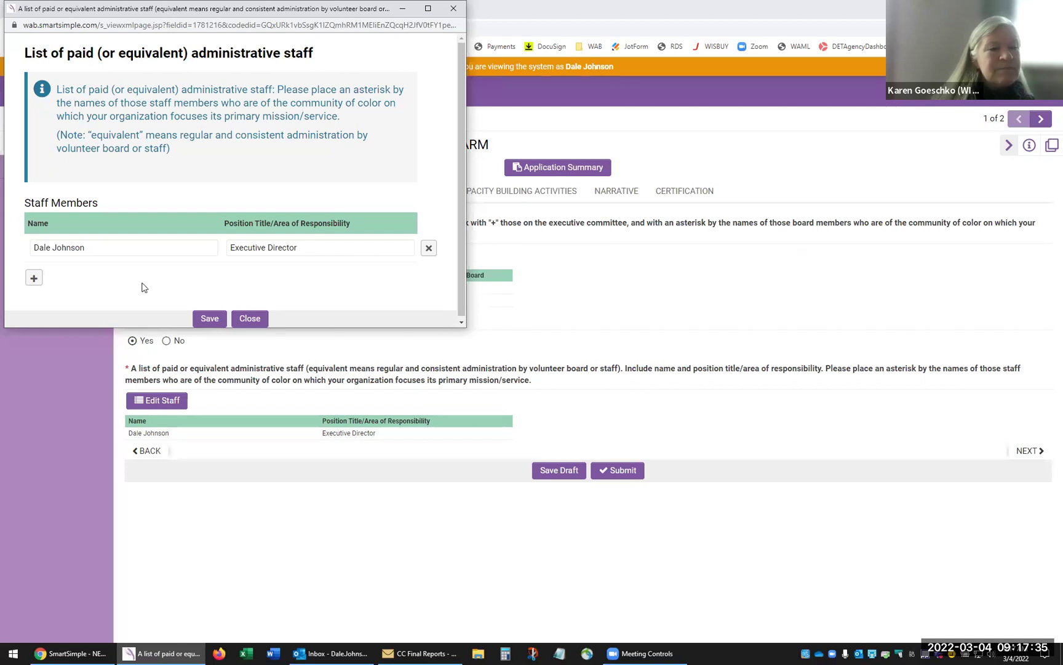
left_click(211, 318)
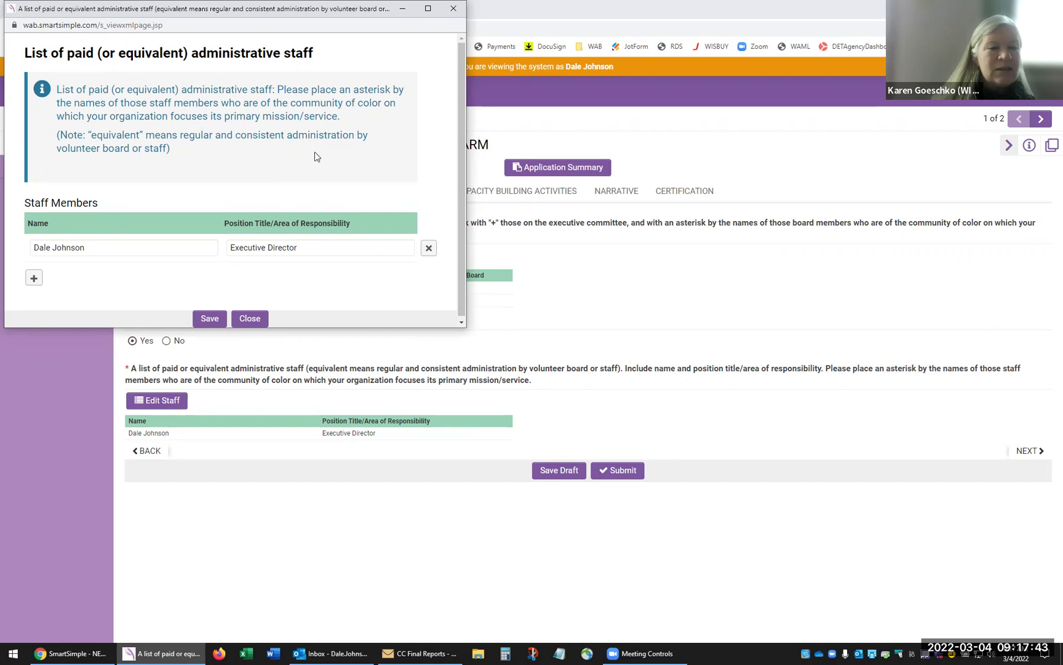
left_click(250, 318)
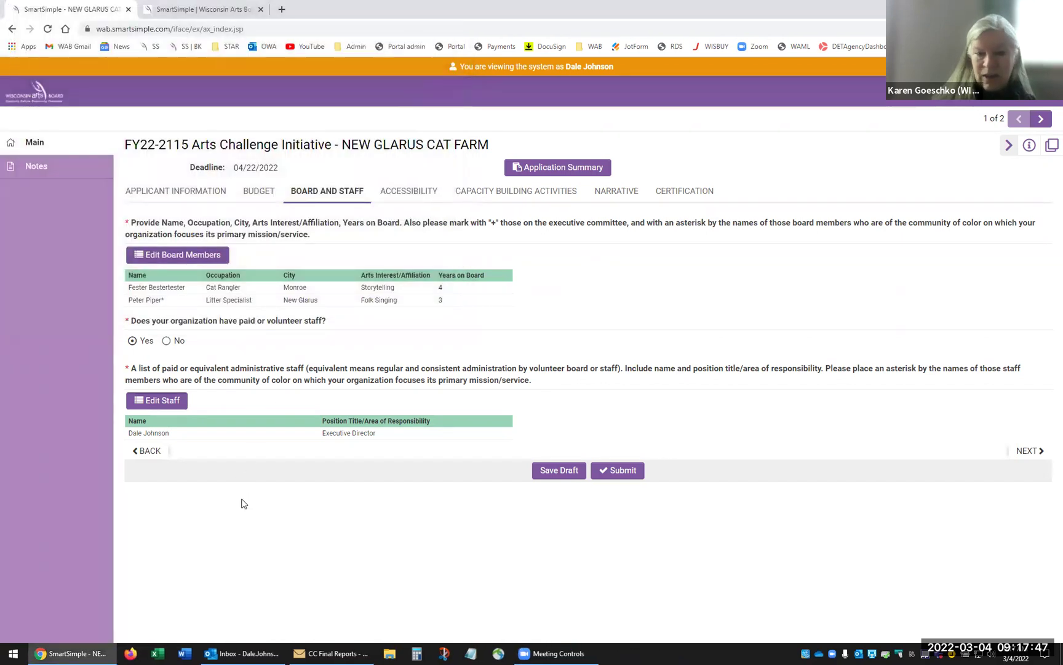
left_click(549, 469)
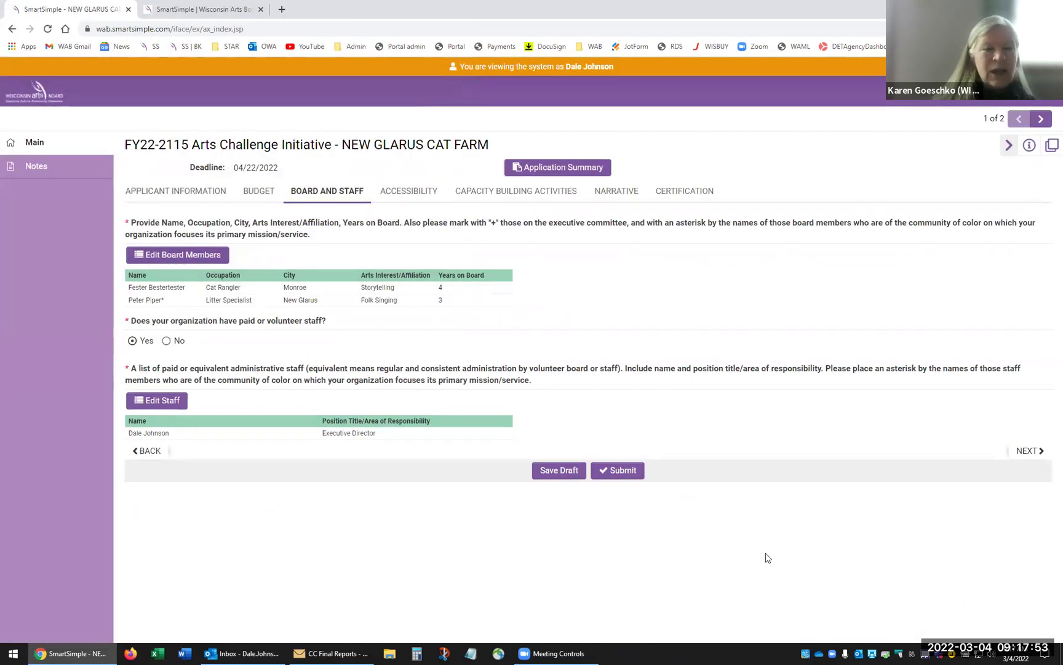
left_click(400, 193)
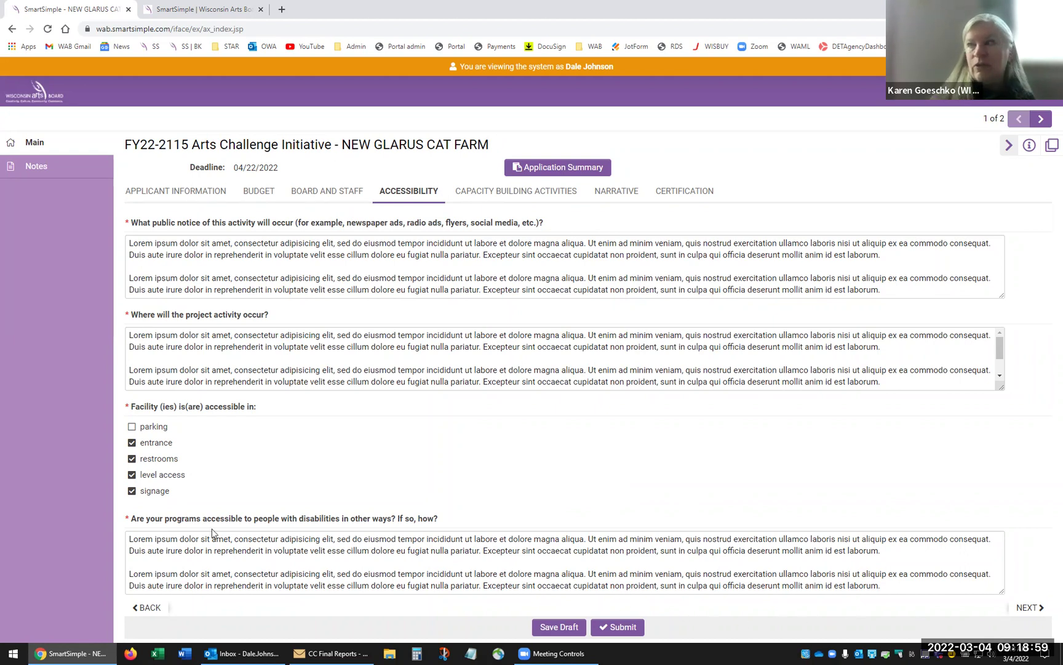
- Mark parking as an accessible facility and save the draft
left_click(132, 427)
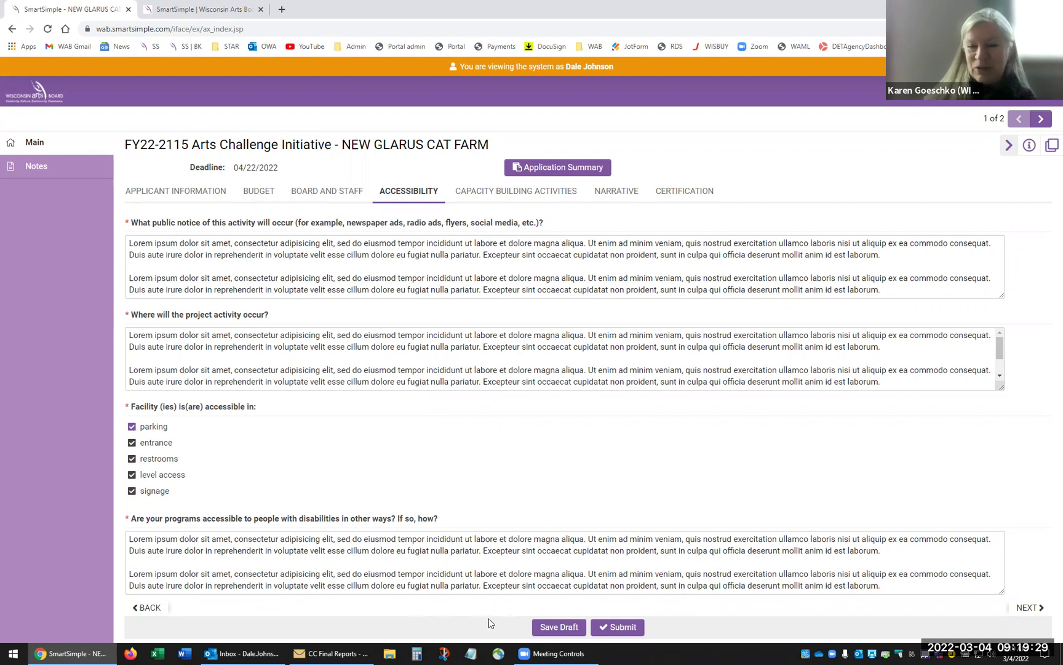
left_click(551, 626)
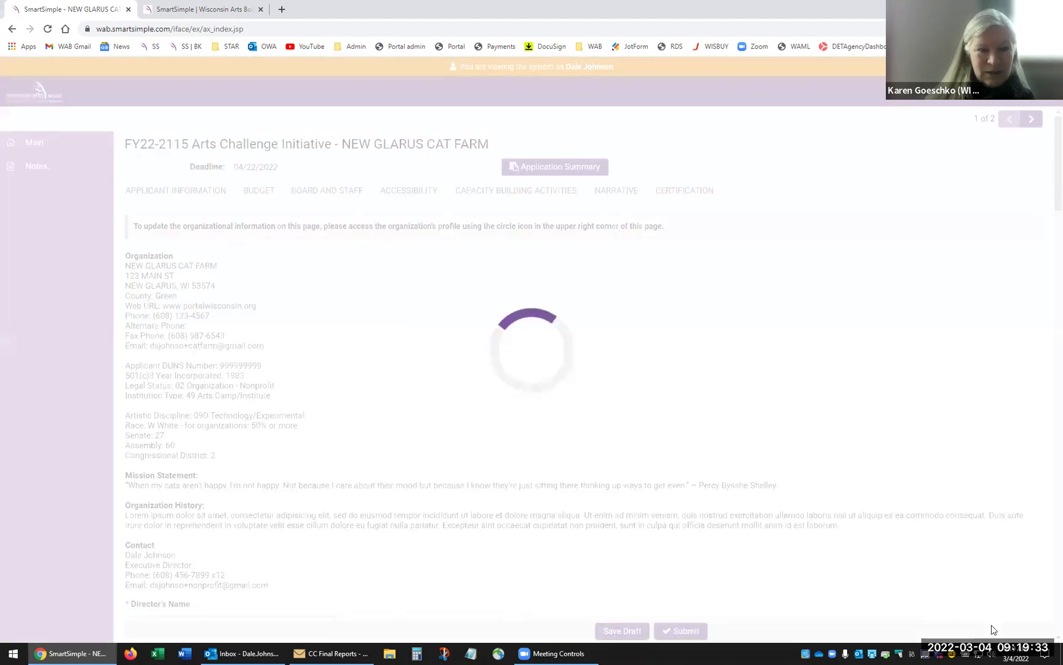
- Tick Artist fees under Capacity Building Activities, save the draft, and go to Narrative
left_click(1018, 612)
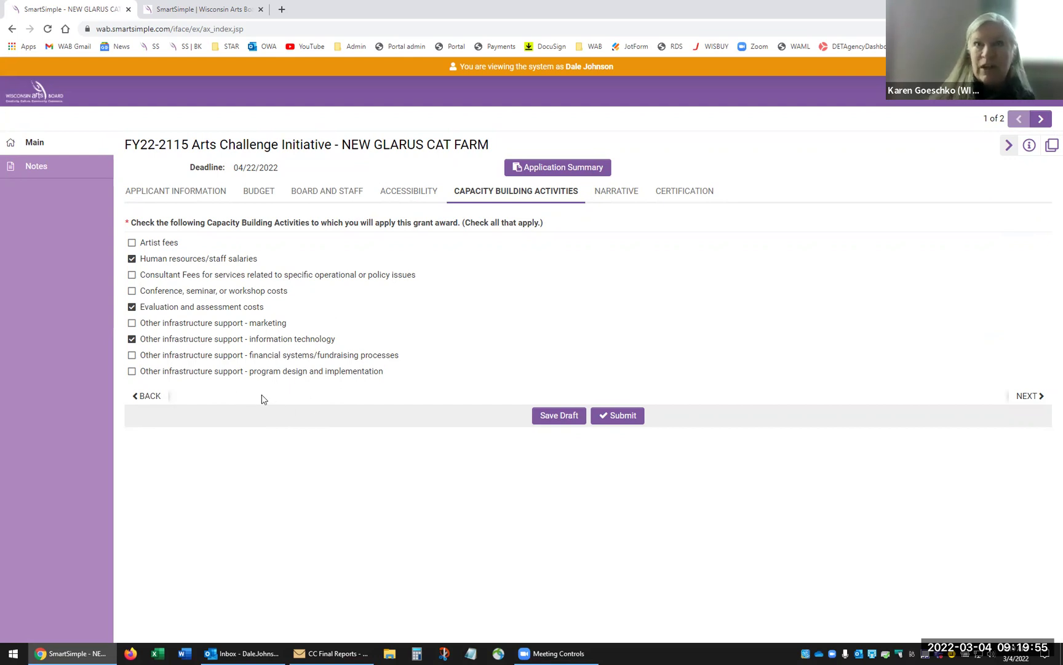
left_click(132, 244)
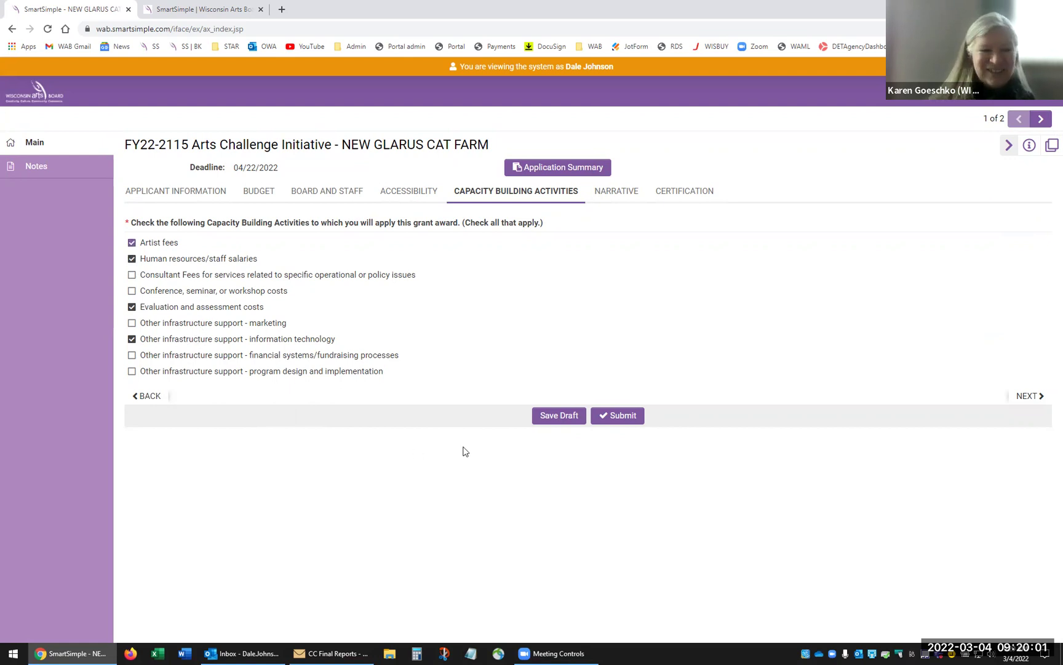
left_click(557, 417)
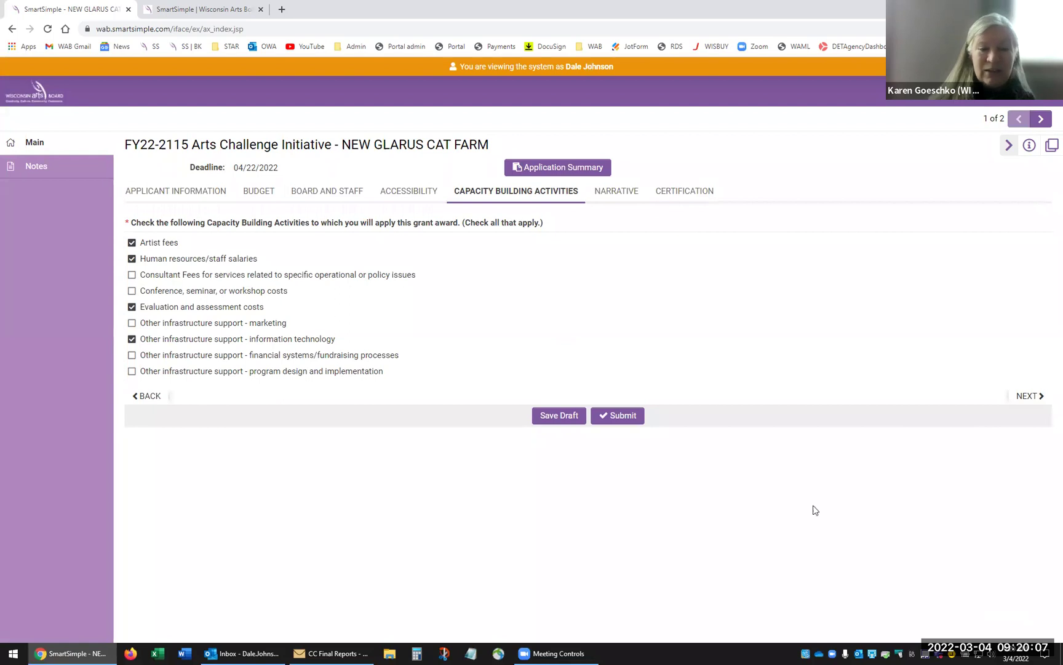
left_click(619, 196)
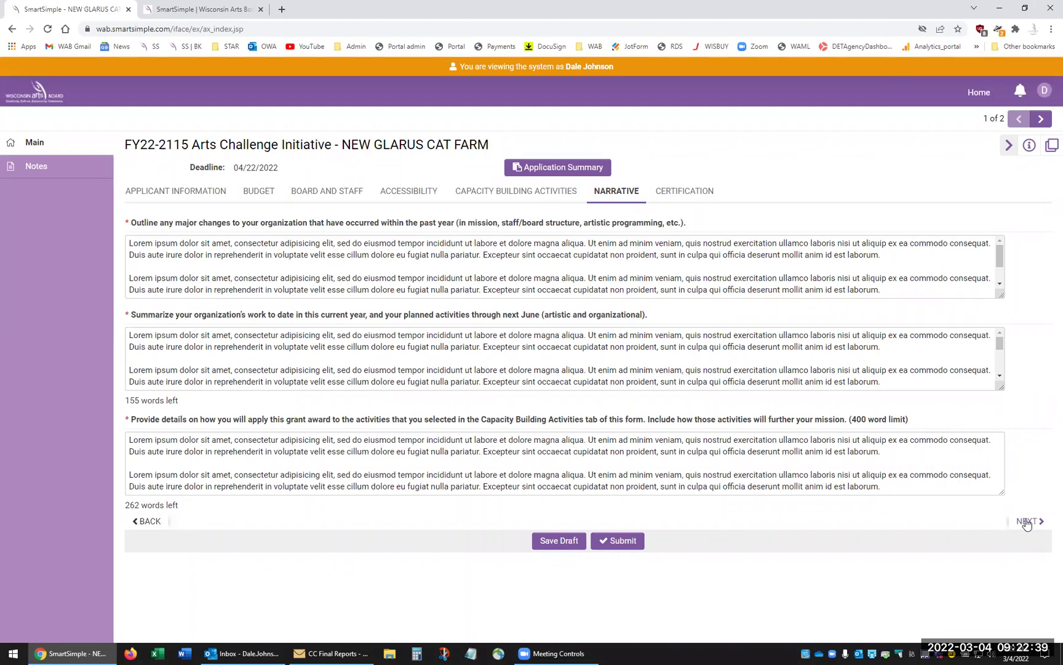
- Leave the completed Narrative answers and advance to the Certification tab
left_click(1026, 522)
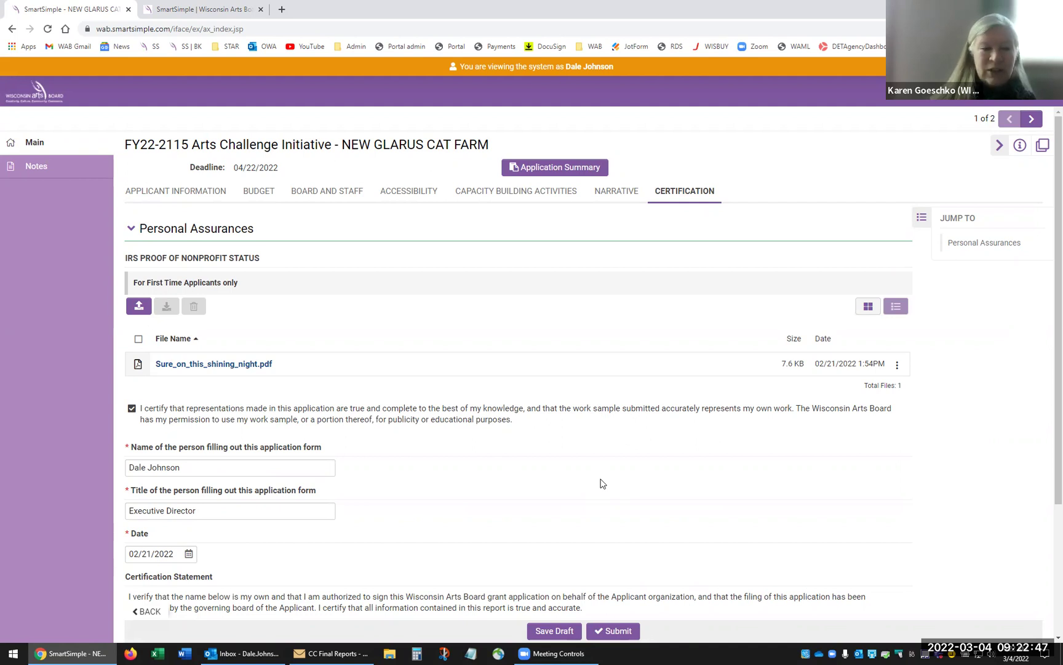
- Save the signed Certification page as a draft, then submit the Arts Challenge Initiative application
scroll(602, 482, "down", 2)
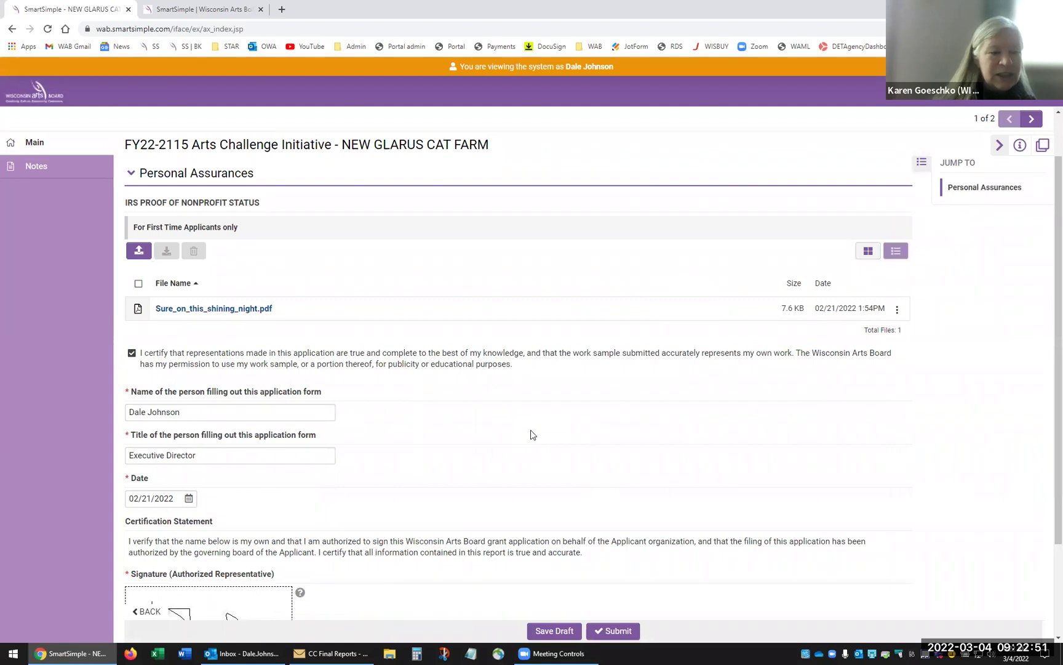
scroll(533, 435, "down", 4)
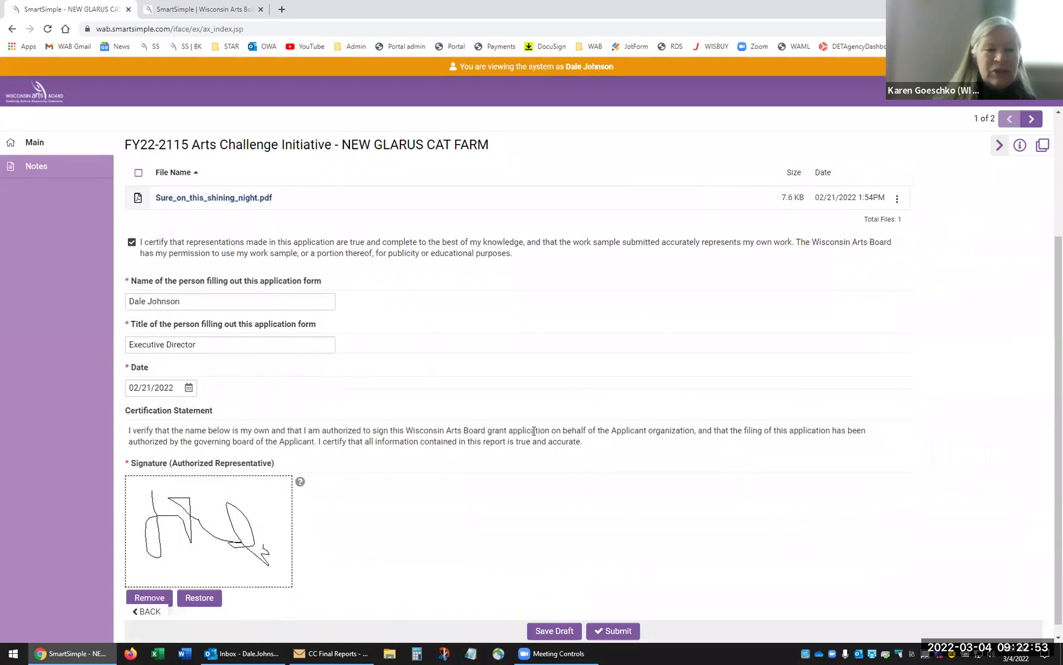
scroll(533, 431, "down", 1)
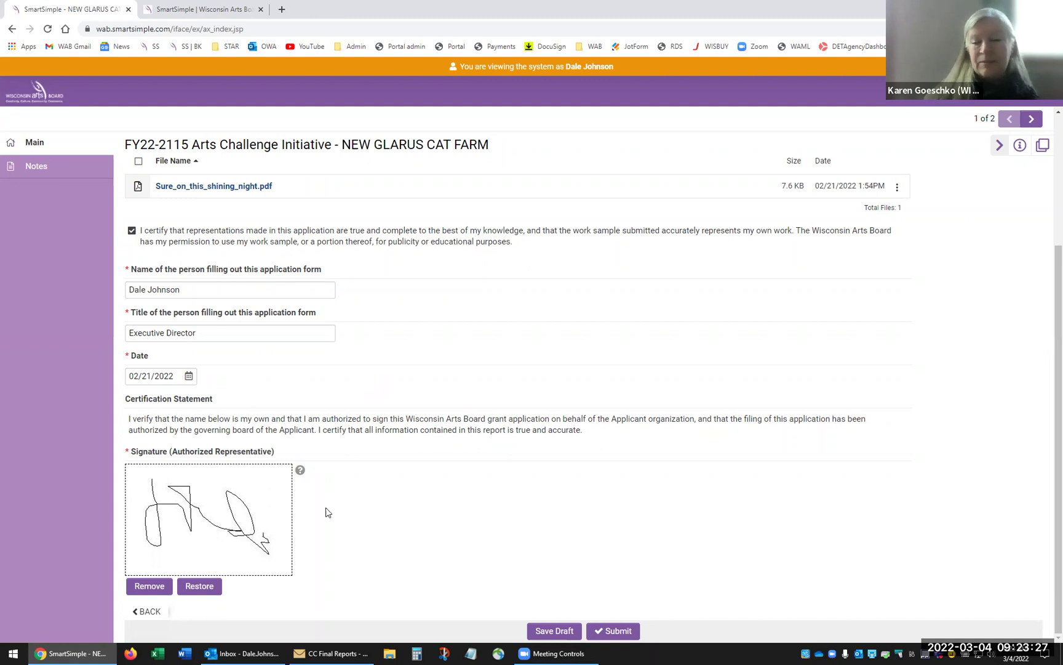
mouse_move(301, 476)
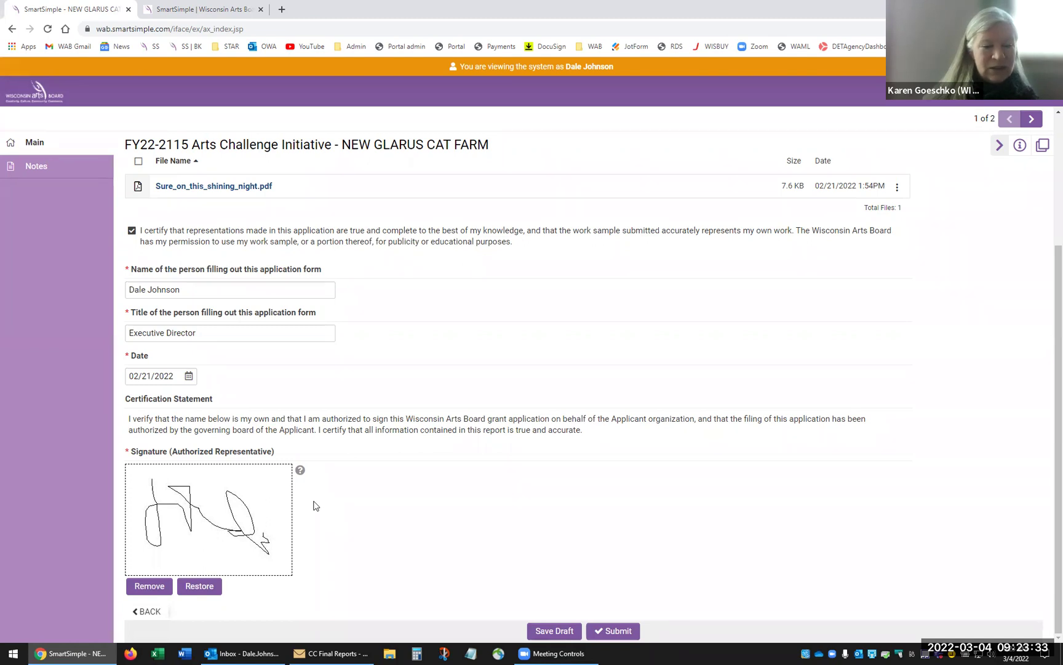
left_click(549, 631)
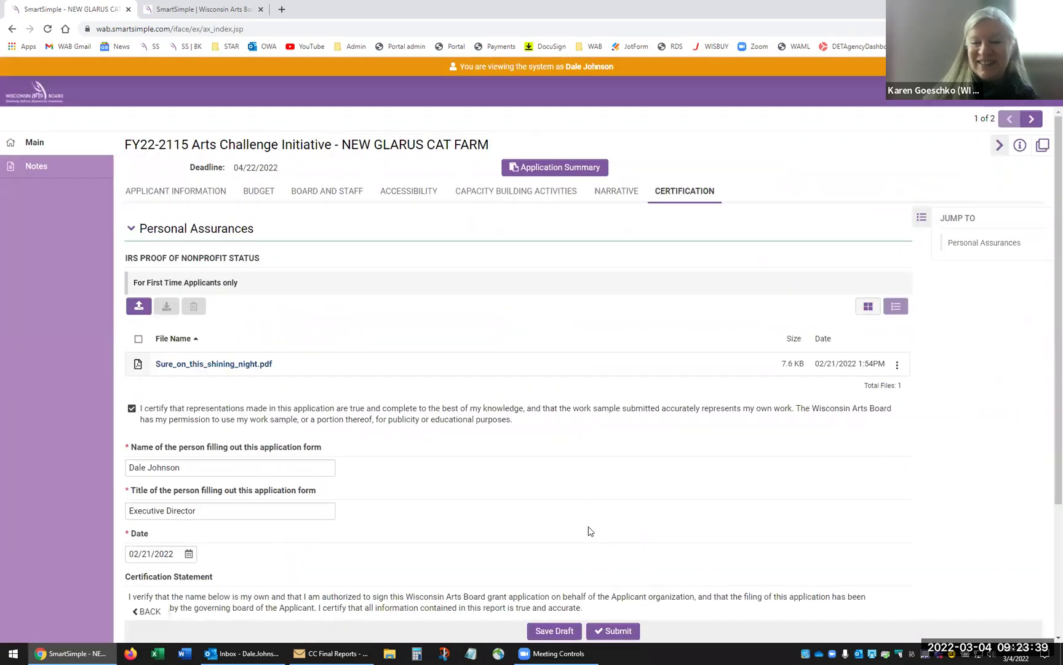
left_click(613, 636)
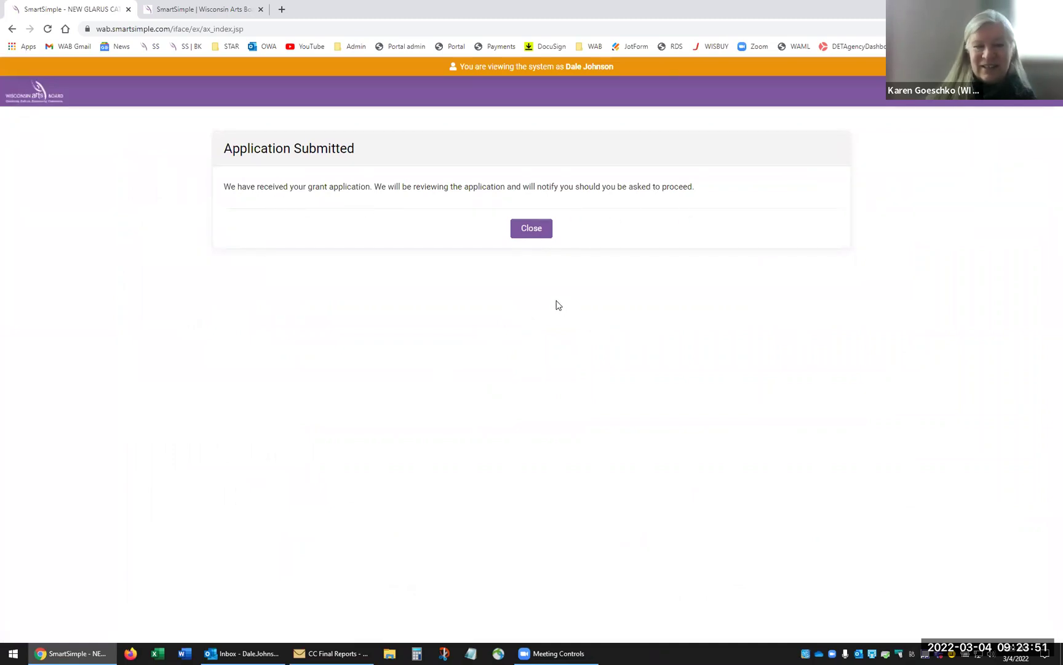
- Close the Application Submitted confirmation dialog
left_click(533, 233)
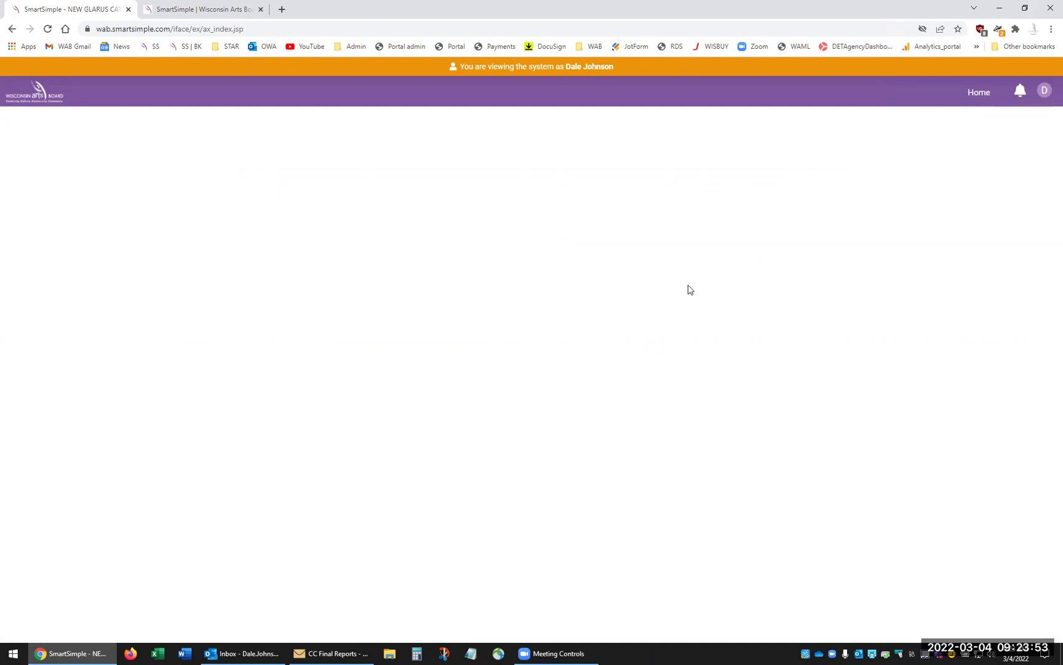